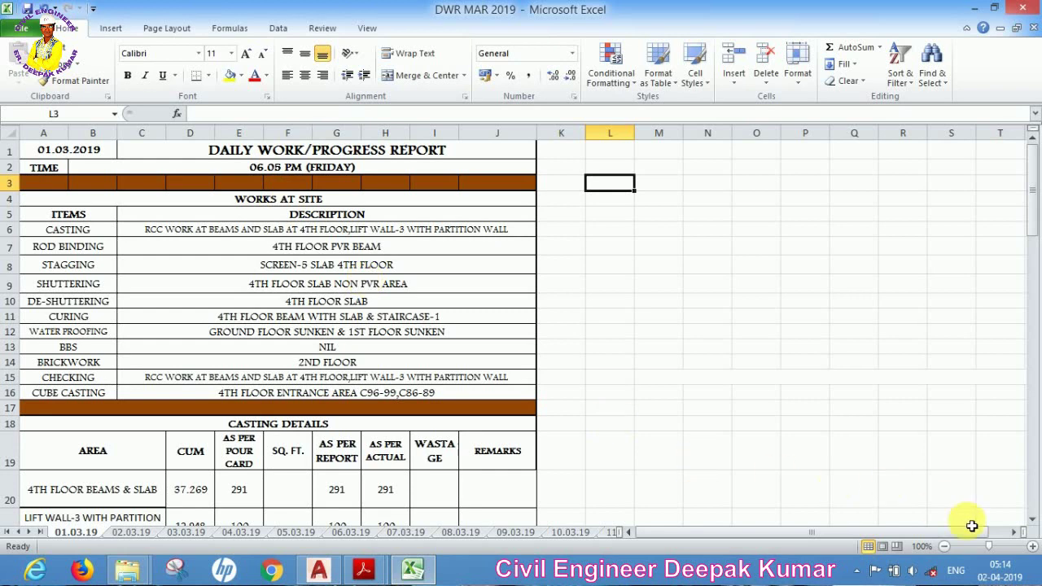
Review the casting, rod binding and stagging entries with their descriptions in the Works at Site section of sheet 01.03.19.
left_click(1032, 546)
left_click(1032, 546)
left_click(1032, 546)
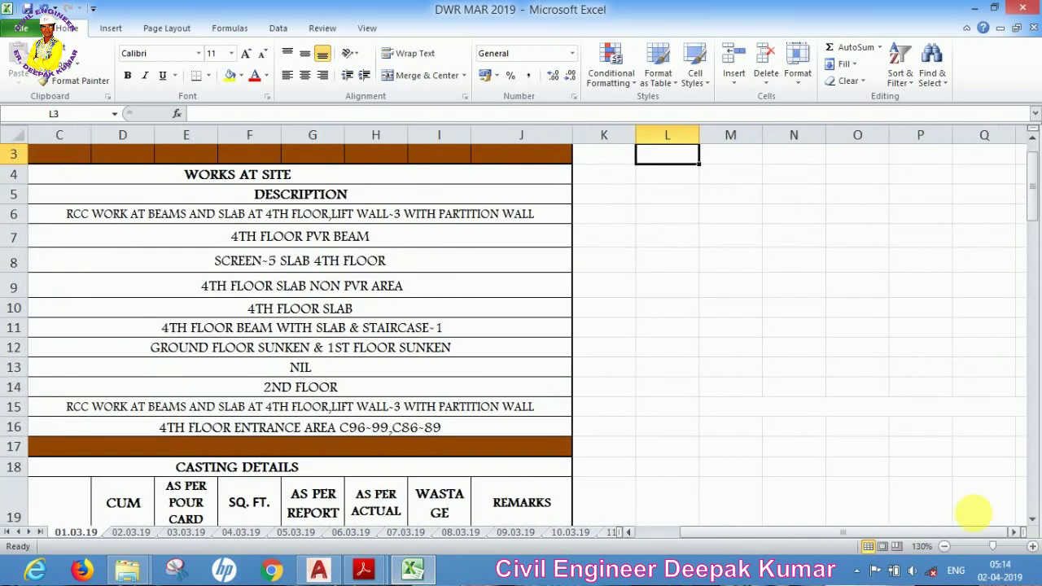
left_click_drag(920, 532, 891, 531)
scroll(480, 382, "up", 1)
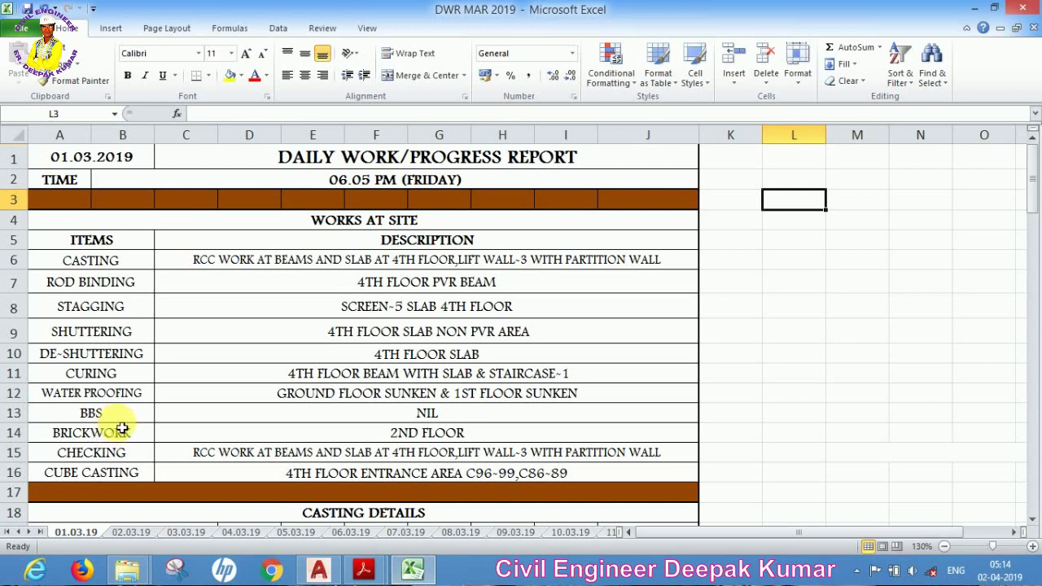
left_click(365, 243)
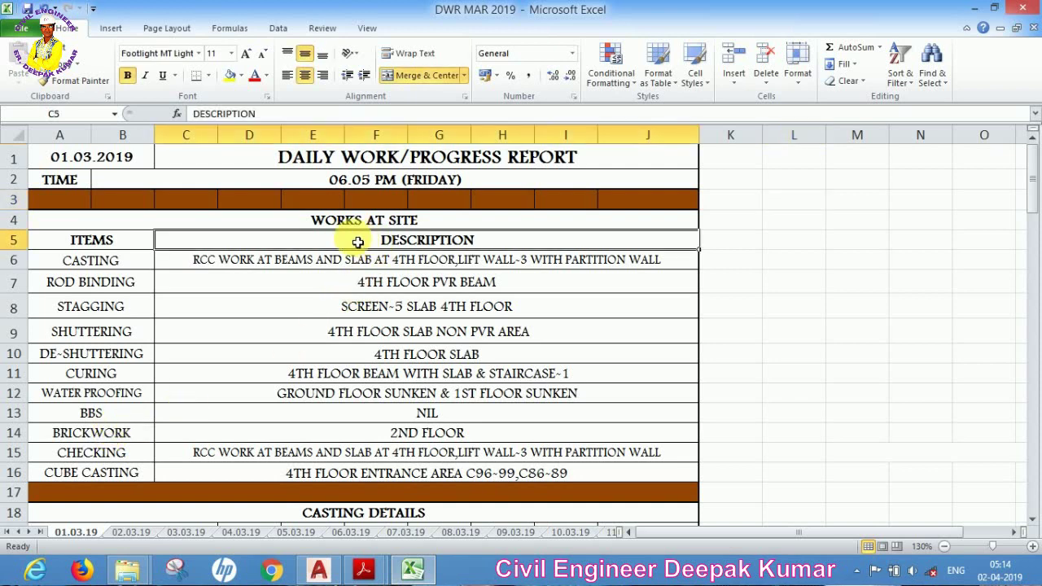
left_click(106, 266)
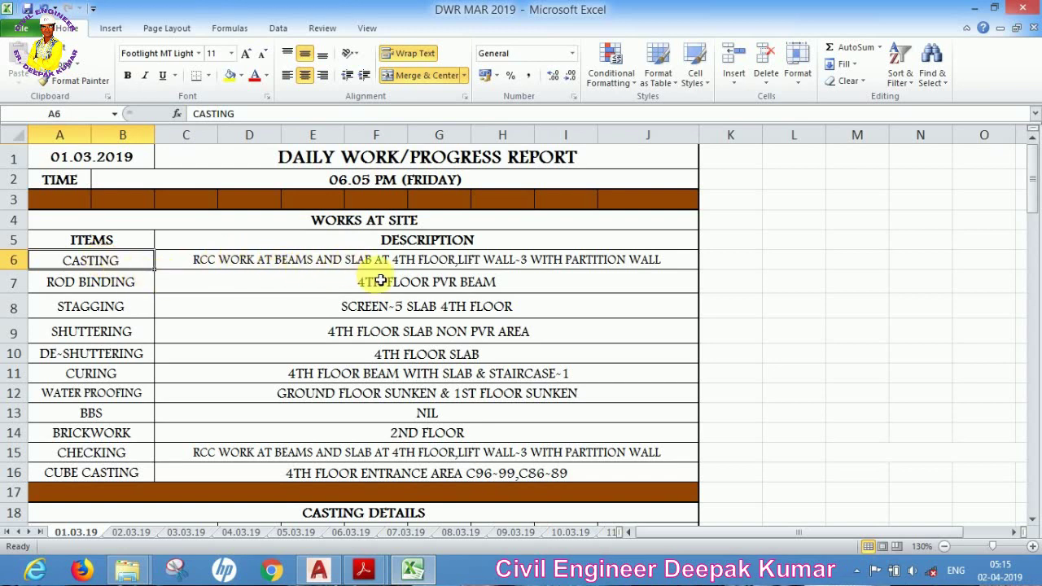
left_click(516, 260)
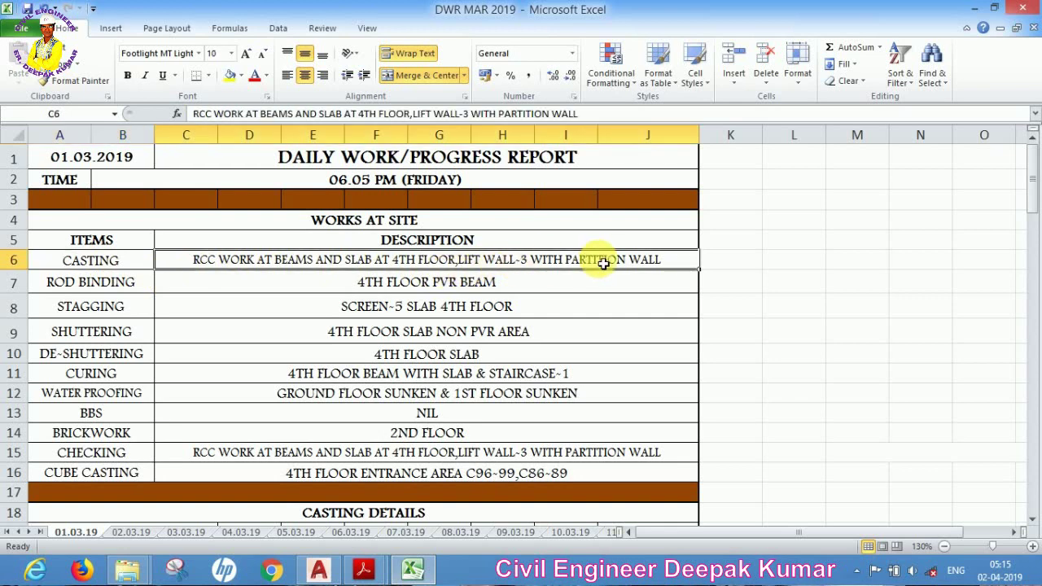
left_click(101, 291)
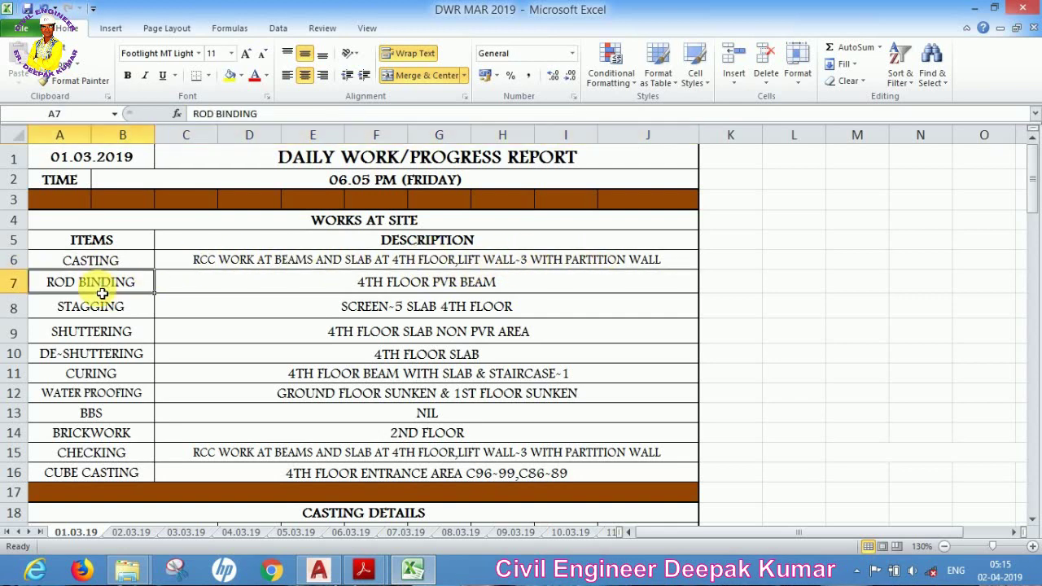
left_click(399, 293)
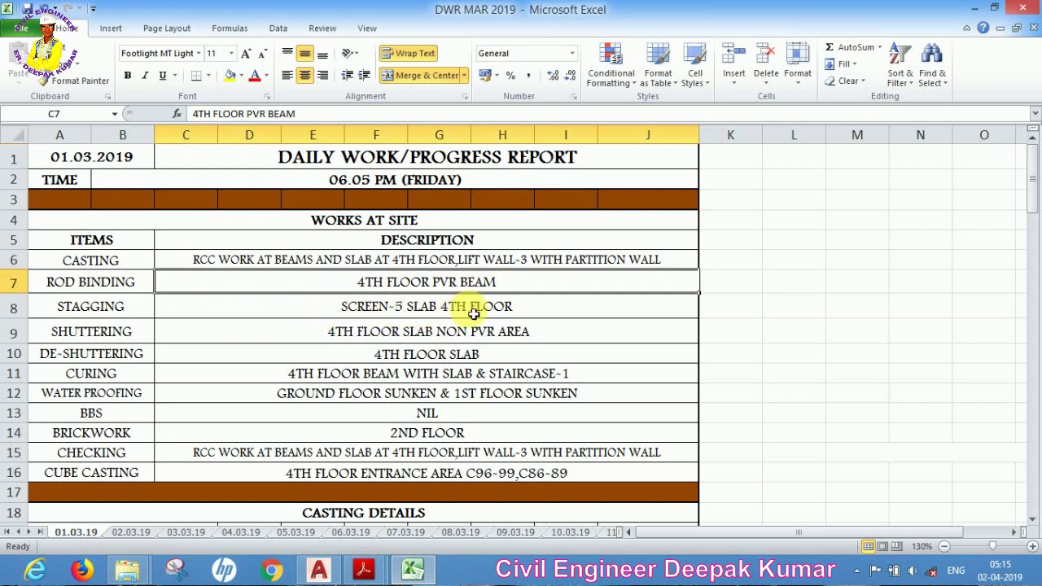
left_click(528, 312)
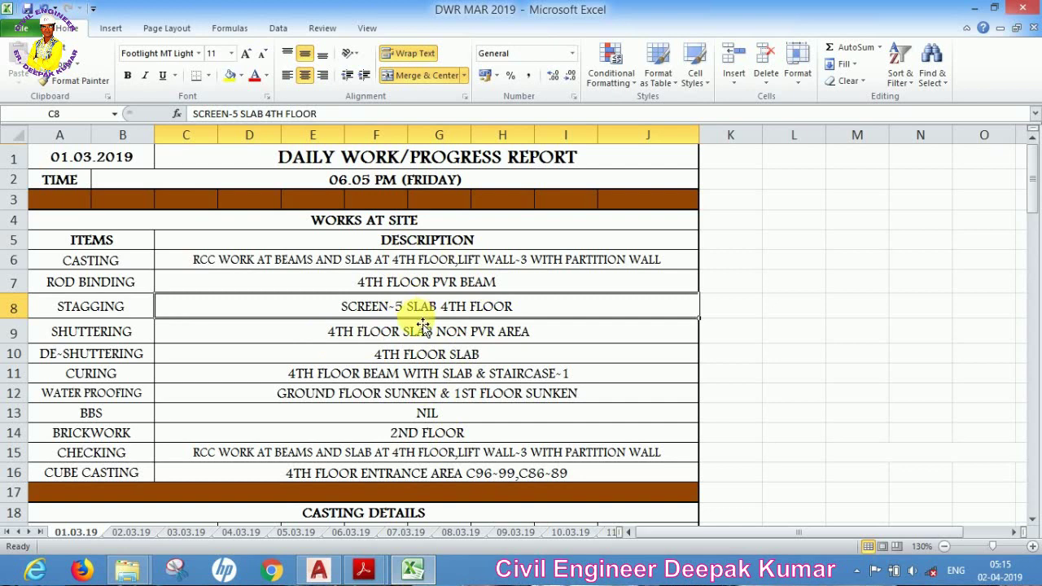
Review the de-shuttering, curing, water proofing and BBS entries in the Works at Site section.
left_click(122, 358)
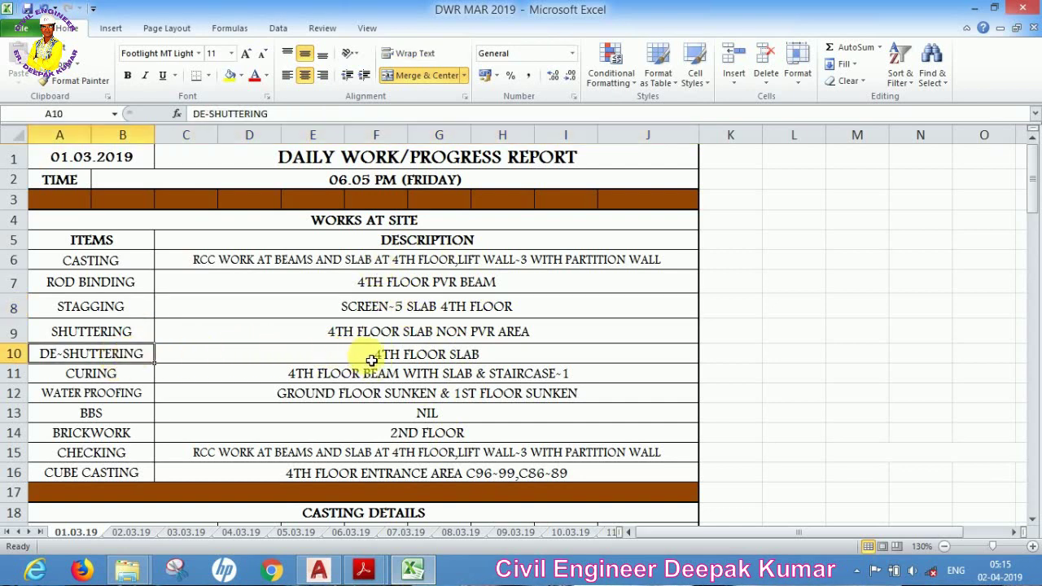
left_click(138, 377)
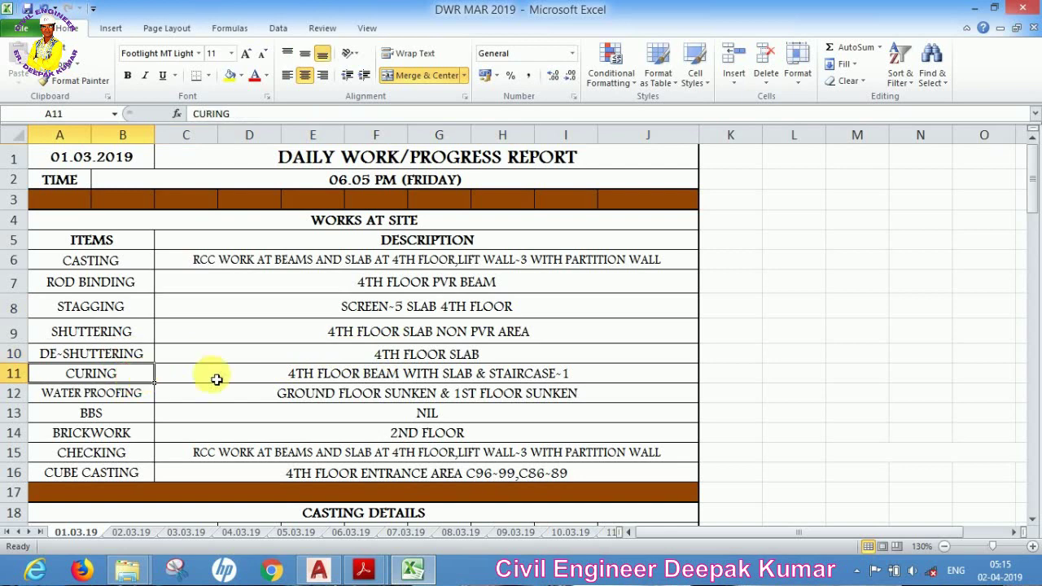
left_click(361, 377)
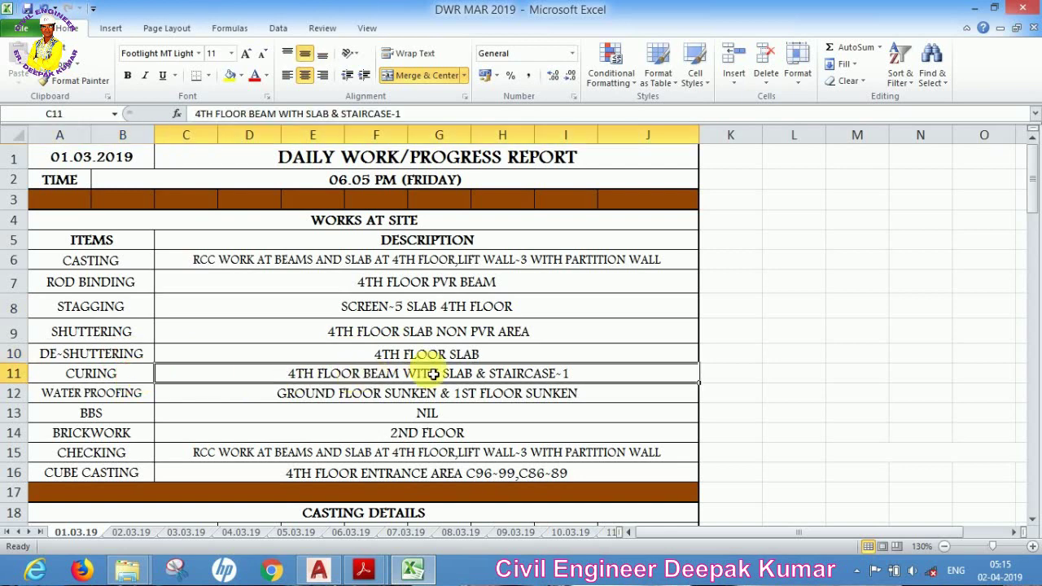
left_click(145, 397)
left_click(306, 397)
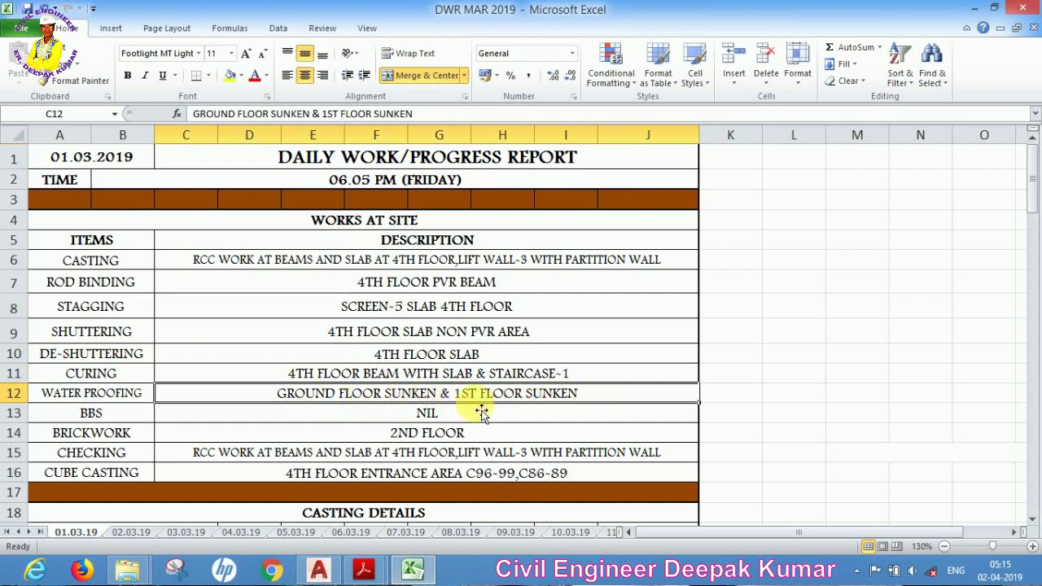
left_click(363, 420)
left_click(128, 415)
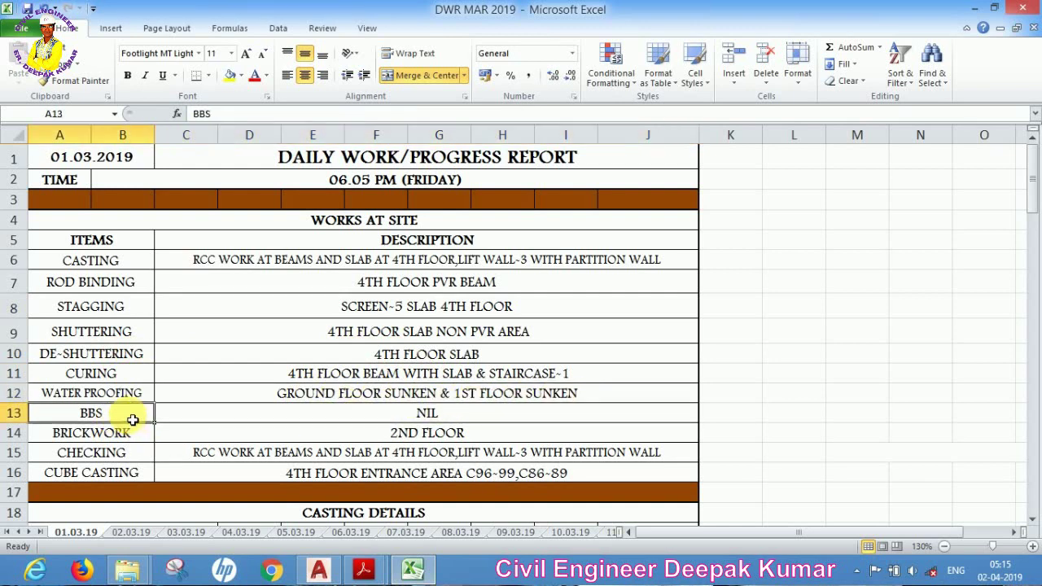
left_click(405, 421)
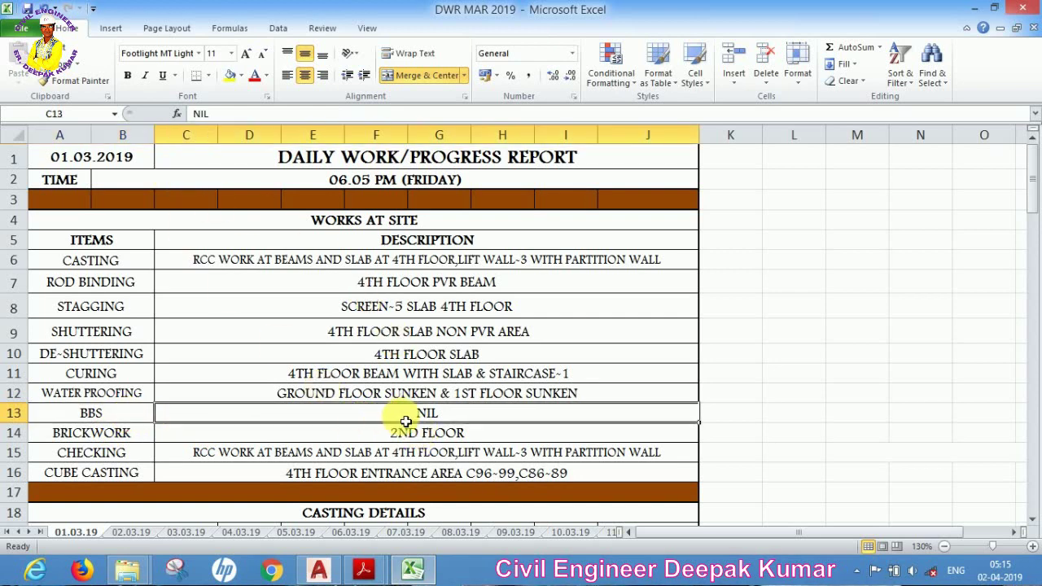
Review the brickwork, checking and cube casting entries with their descriptions in the Works at Site section.
left_click(140, 435)
left_click(417, 434)
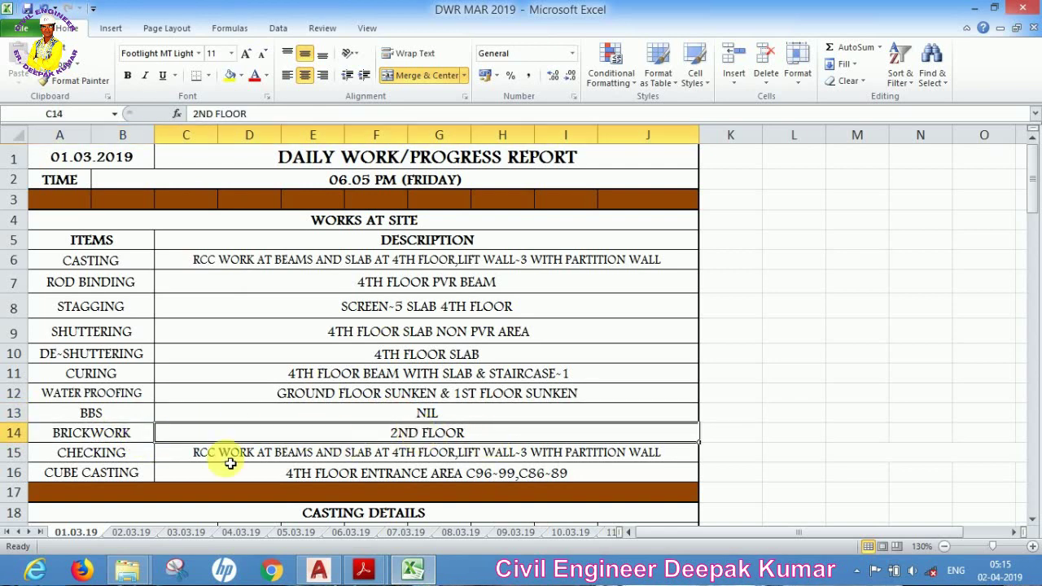
left_click(112, 456)
left_click(268, 457)
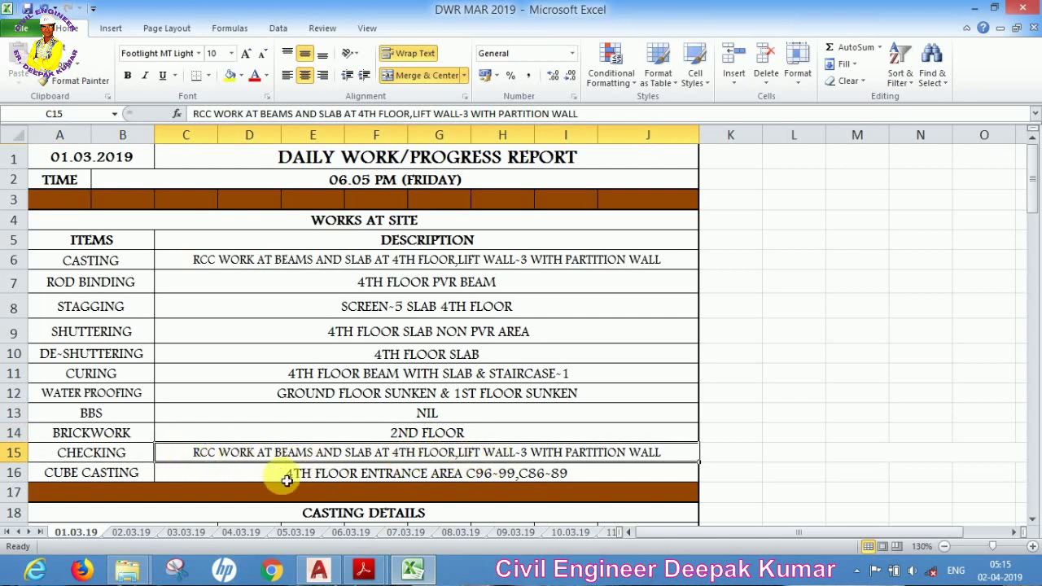
left_click(140, 477)
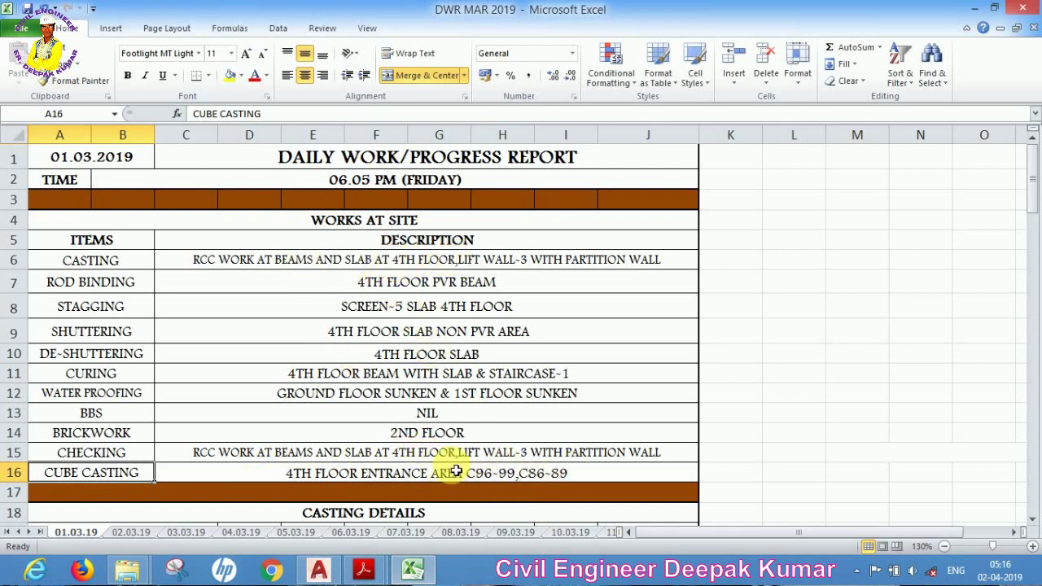
left_click(262, 477)
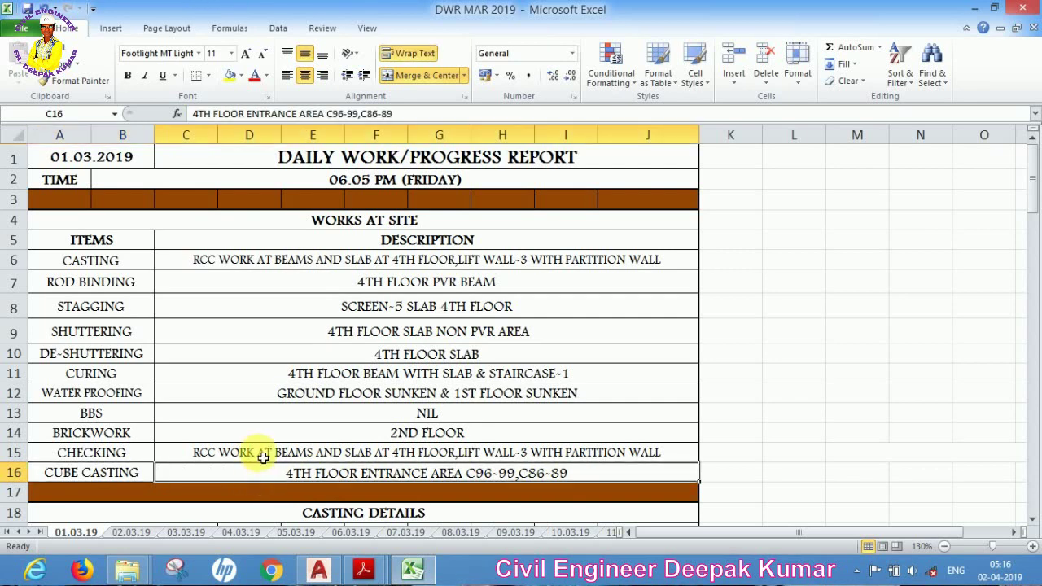
Examine the Casting Details column headings, from the pour card quantity through square feet, report, actual and wastage to remarks.
scroll(262, 464, "down", 2)
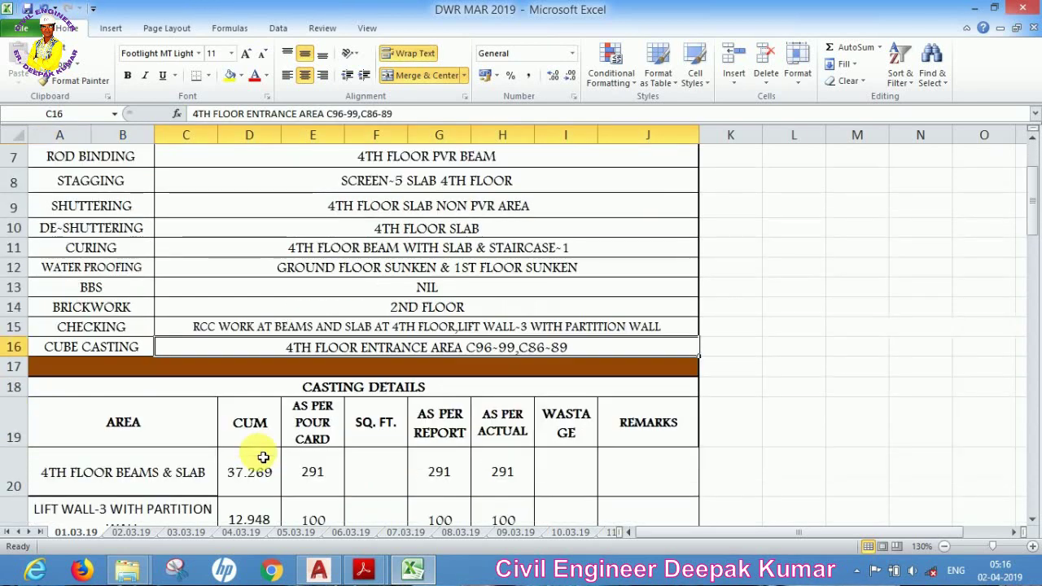
left_click(310, 383)
scroll(204, 420, "down", 1)
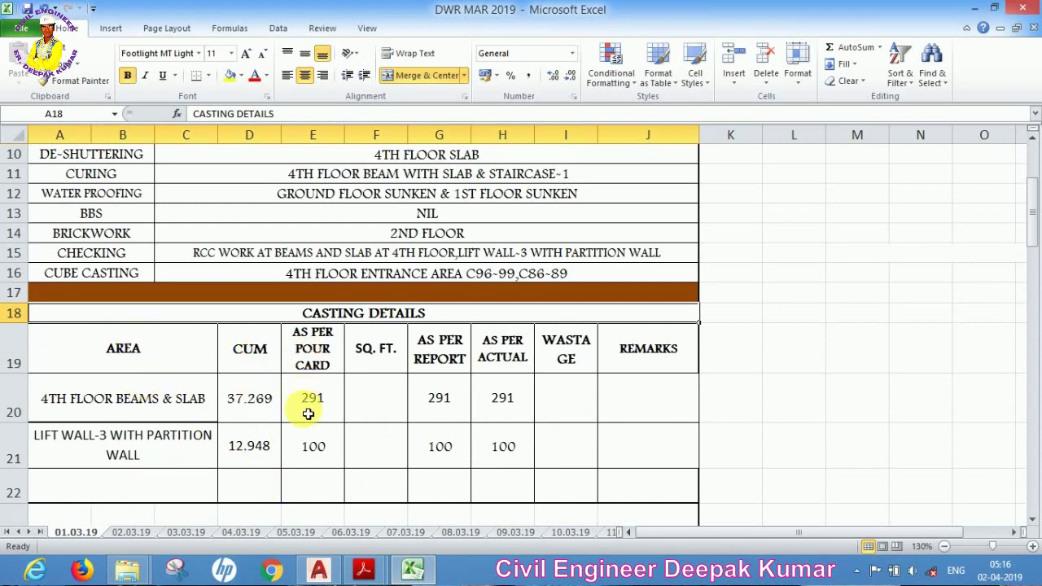
left_click(329, 358)
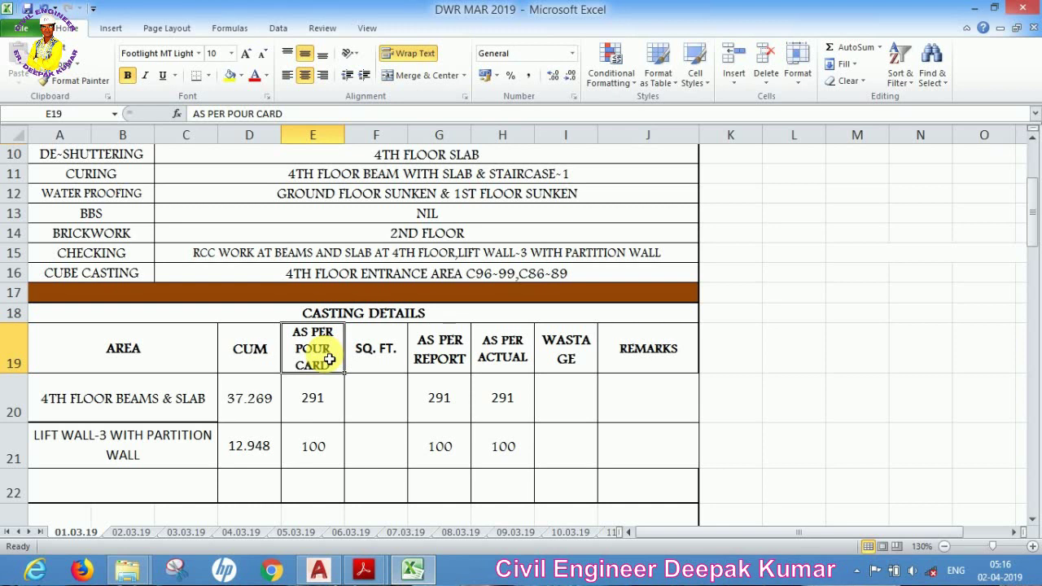
left_click(389, 350)
left_click(446, 352)
left_click(501, 350)
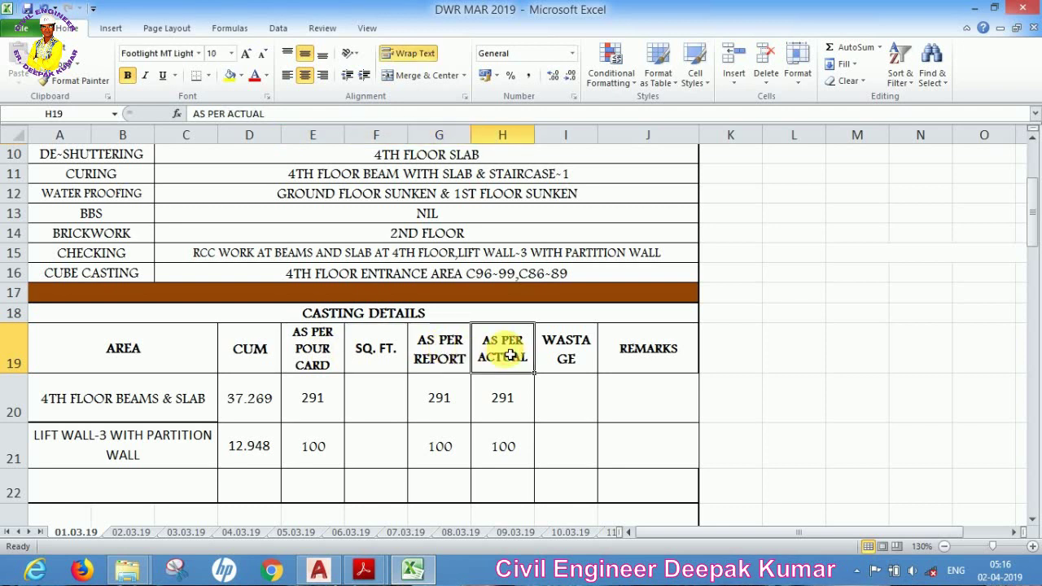
left_click(566, 351)
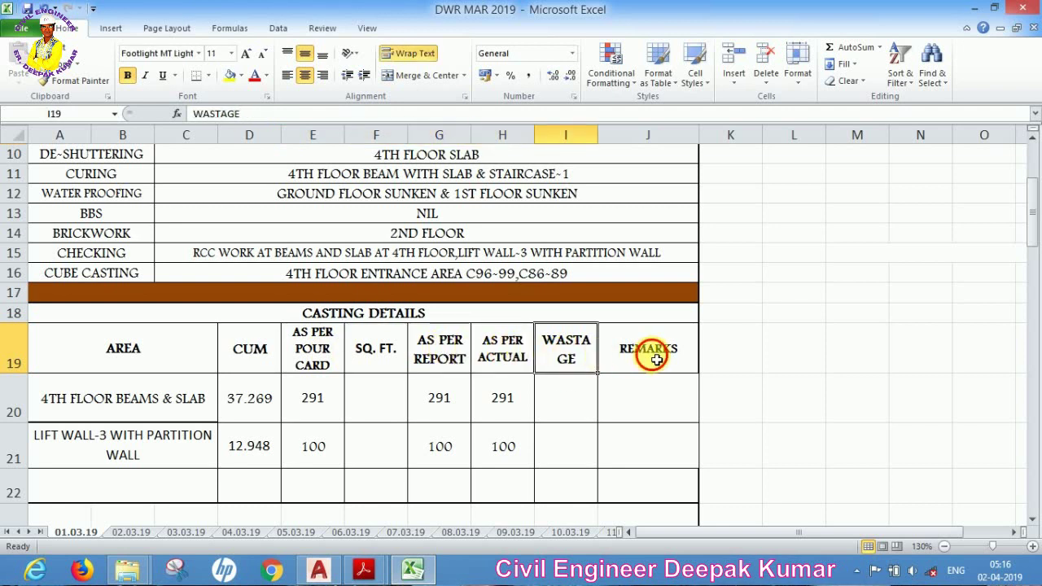
left_click(655, 353)
Examine the 4th floor beams and slab row in Casting Details, comparing its volume with the pour card, report and actual quantities.
left_click(170, 399)
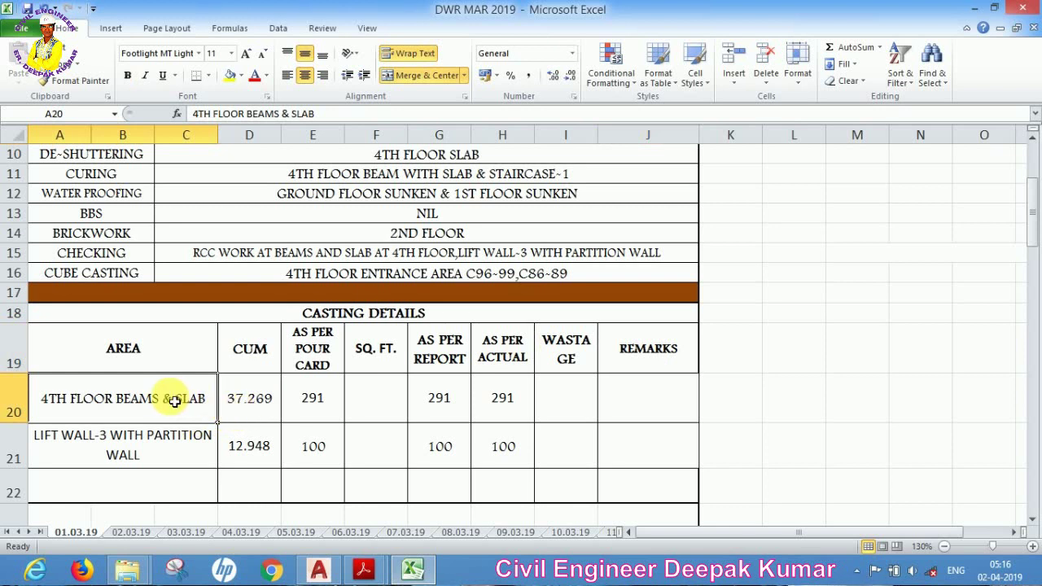
left_click(252, 398)
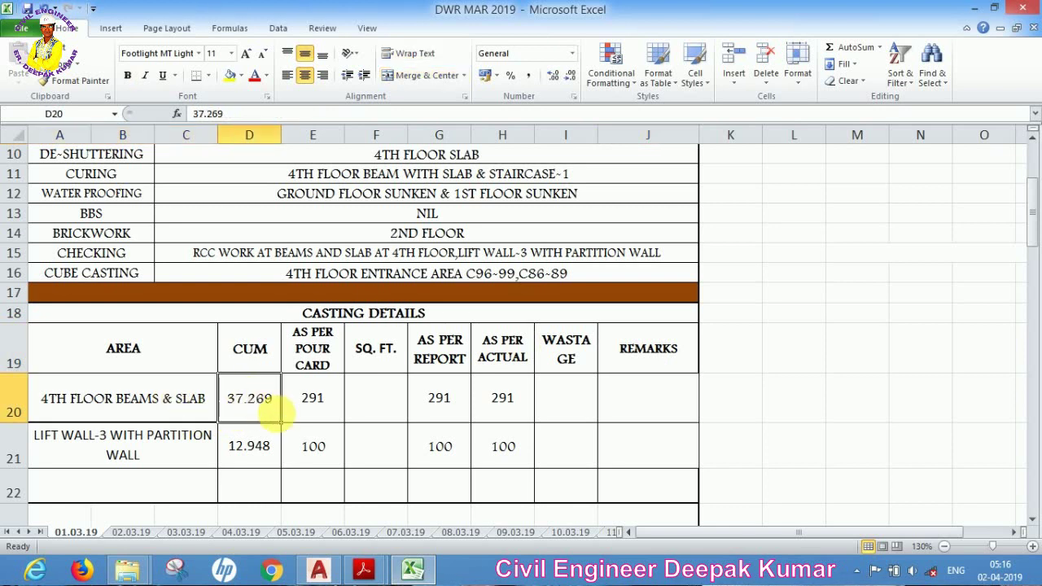
left_click(316, 398)
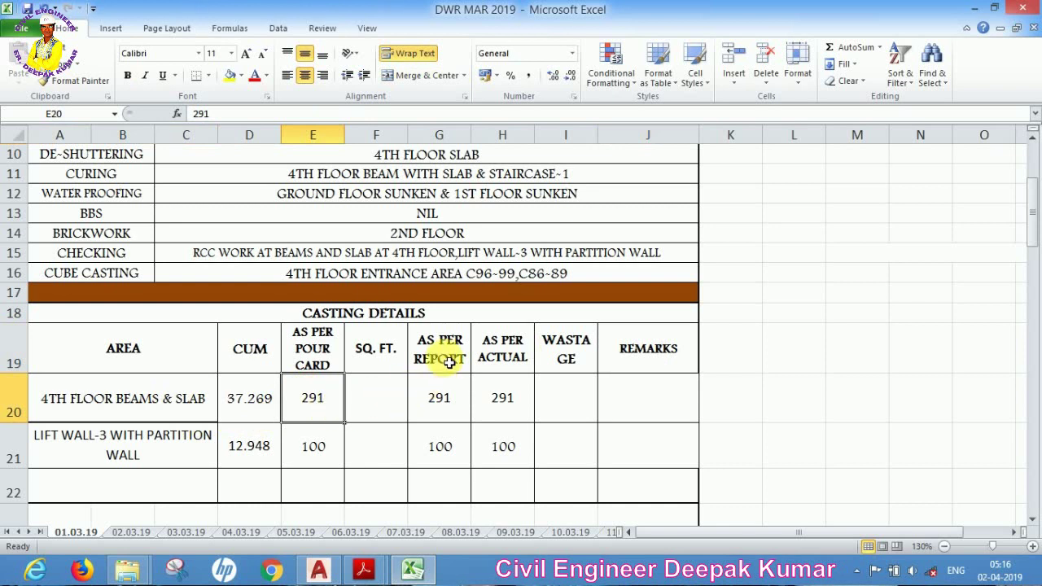
left_click(439, 399)
left_click(513, 402)
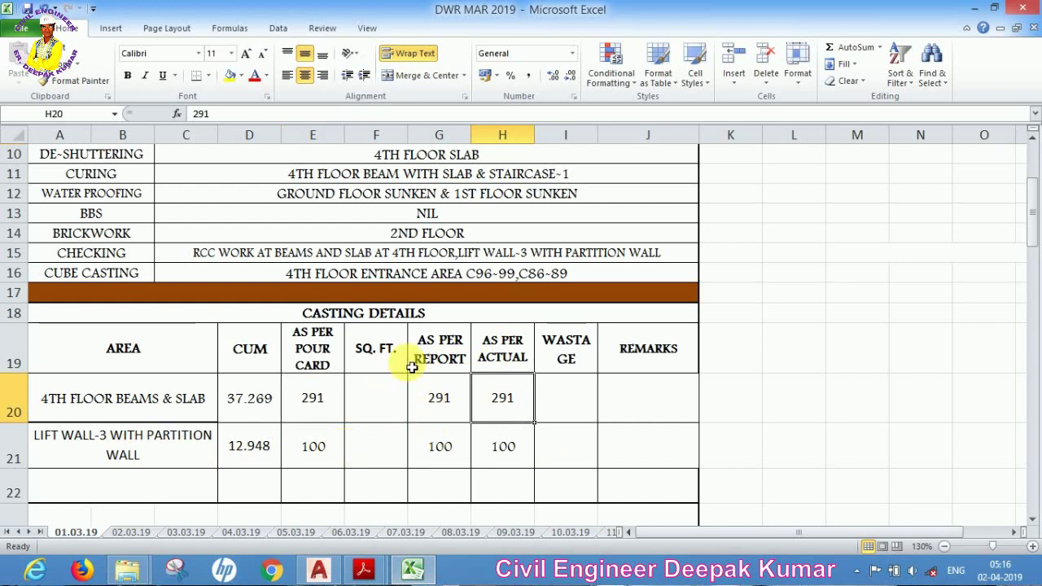
left_click(414, 313)
scroll(500, 353, "up", 3)
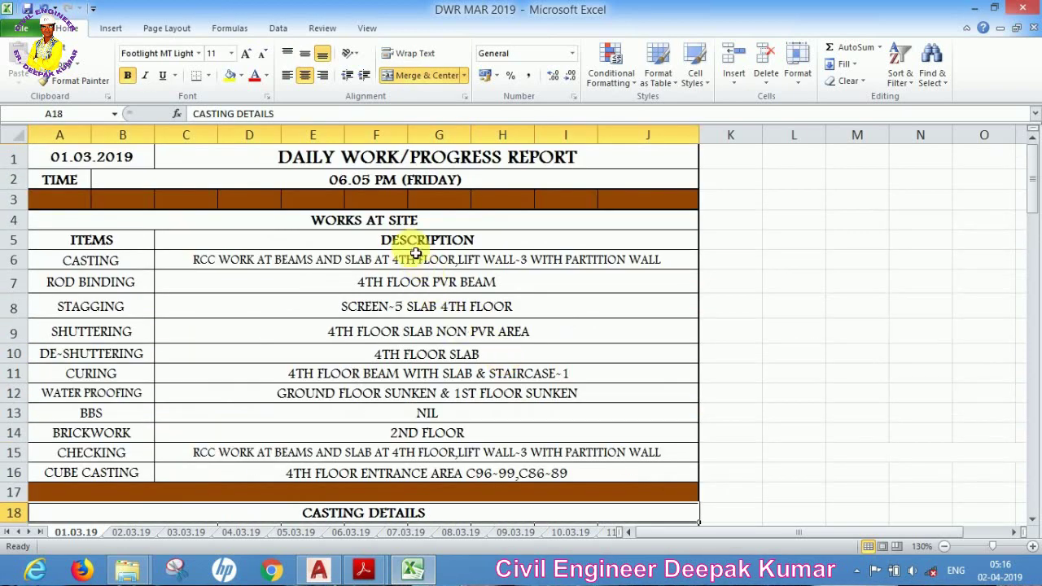
scroll(415, 251, "down", 3)
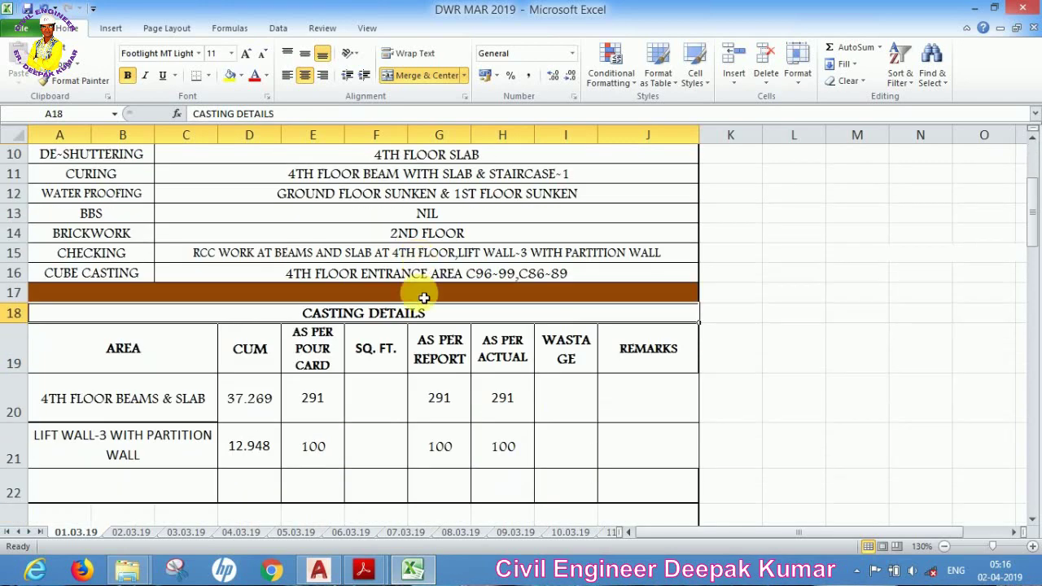
Review the first entries of the Material Consumption list: TMT rod, Penetron, Sika 2004NS and Penetron Admix.
scroll(424, 333, "down", 3)
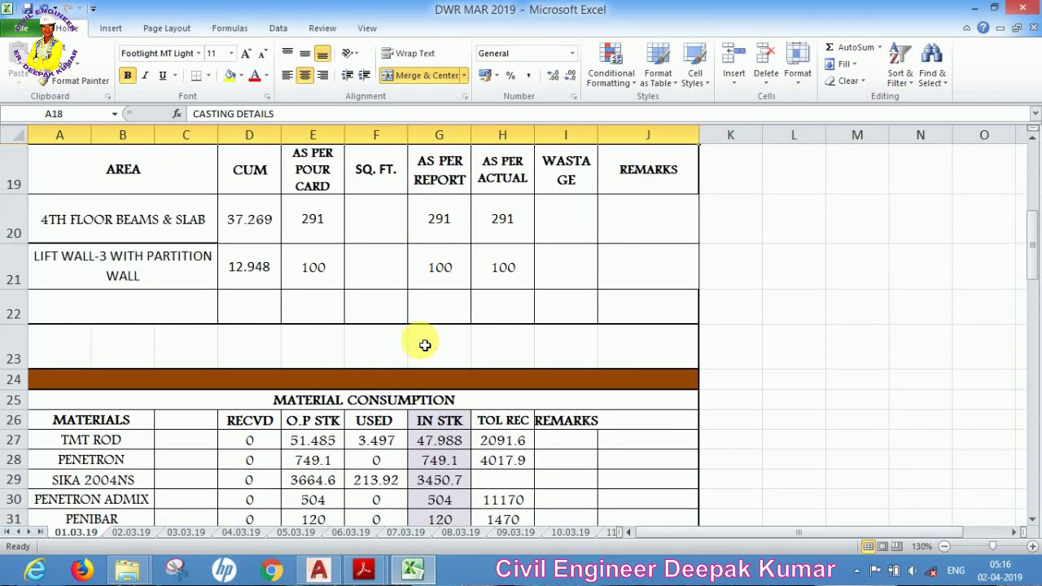
left_click(380, 398)
scroll(382, 401, "down", 2)
scroll(296, 374, "up", 1)
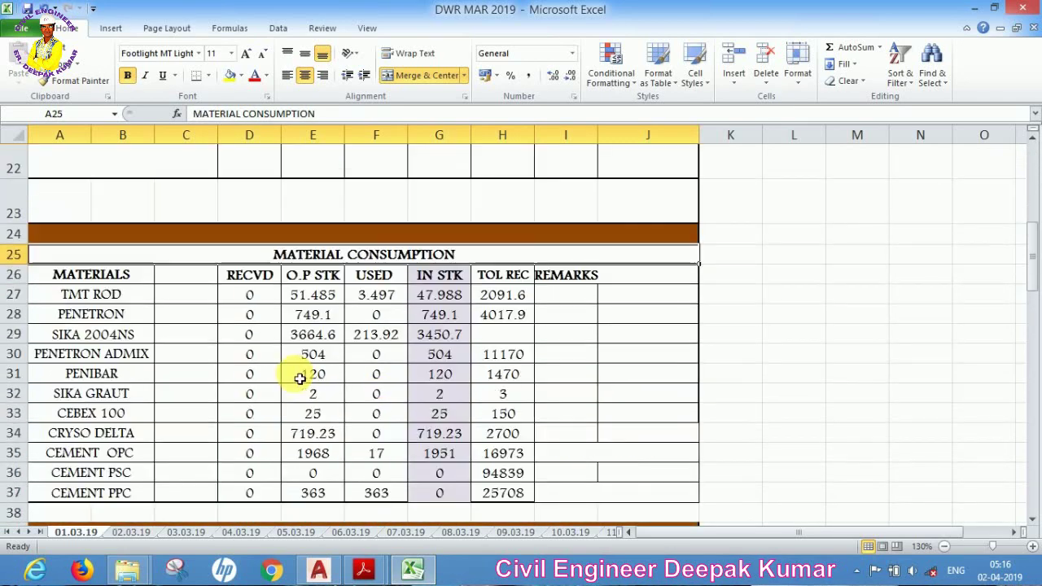
left_click(97, 278)
left_click(112, 297)
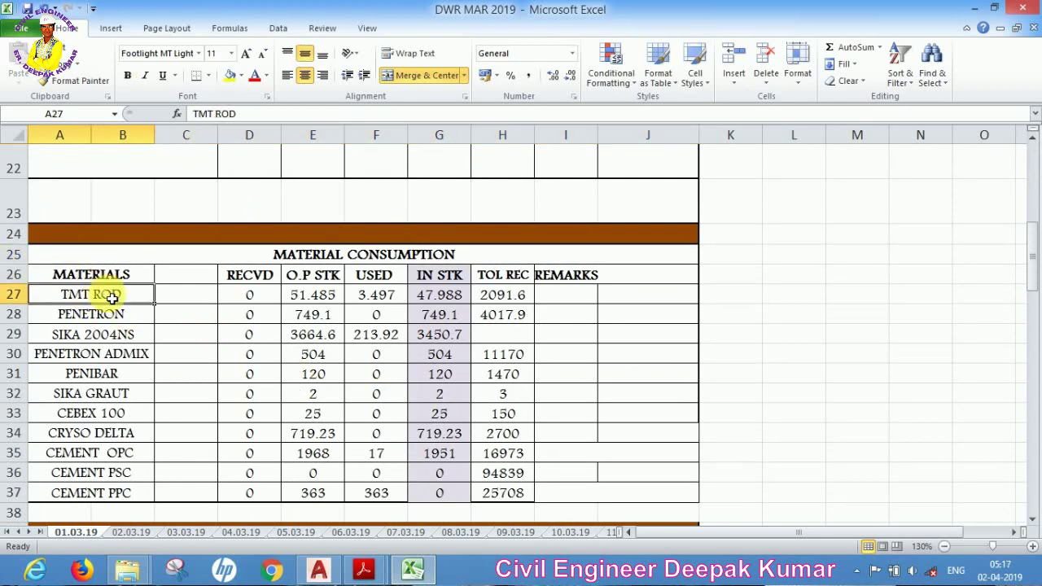
key("Down")
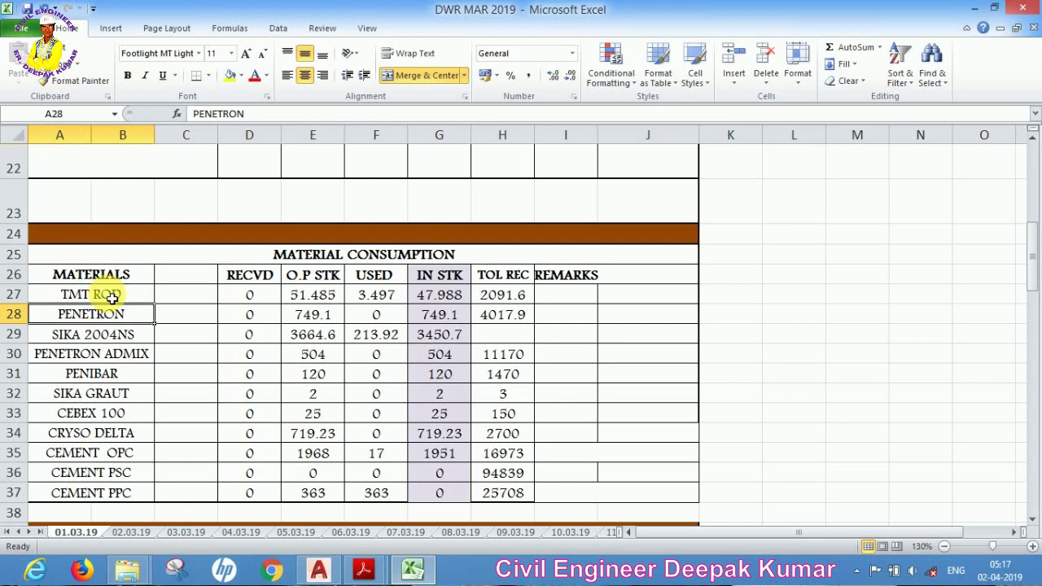
key("Down")
key("Down")
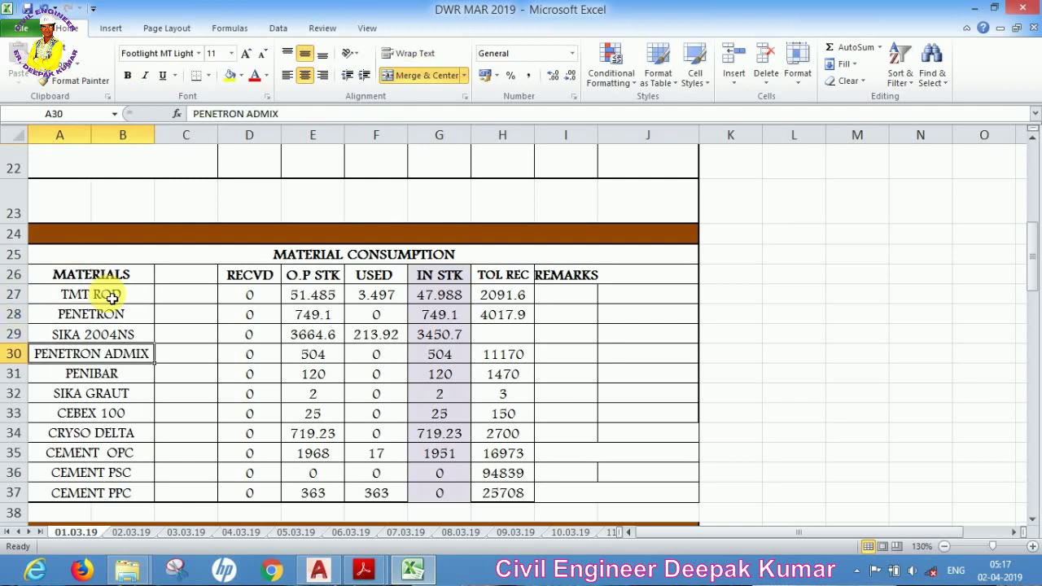
Review the Penibar, Sika Graut, Cebex 100 and Cryso Delta entries in the Material Consumption list.
key("Down")
key("Down")
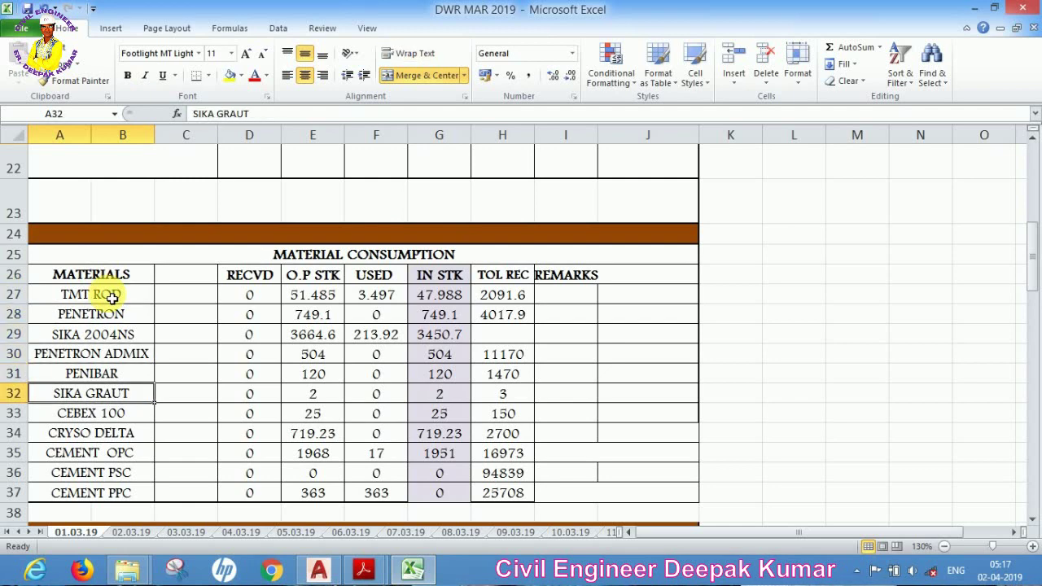
key("Up")
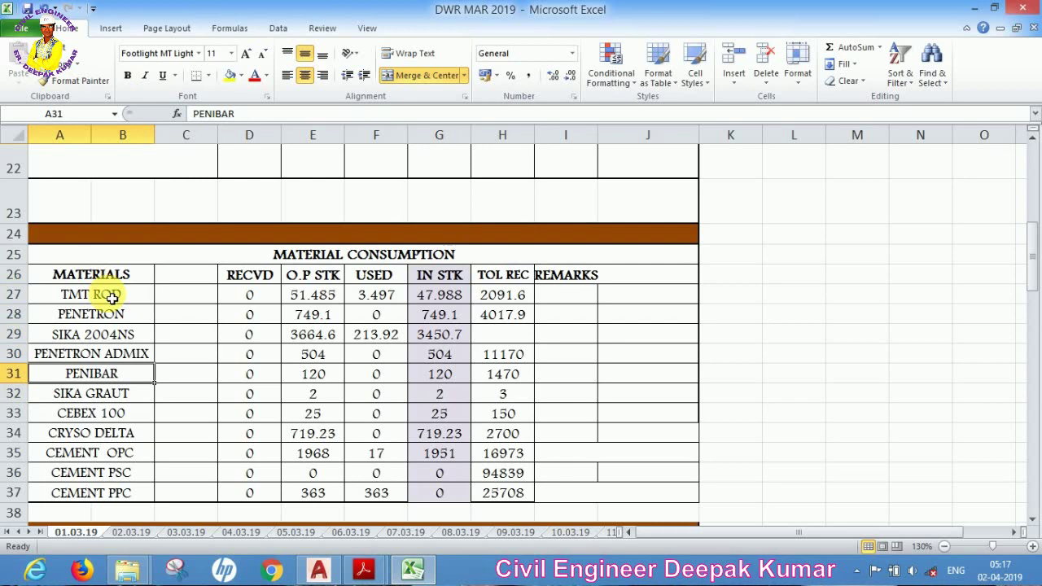
key("Down")
key("Down")
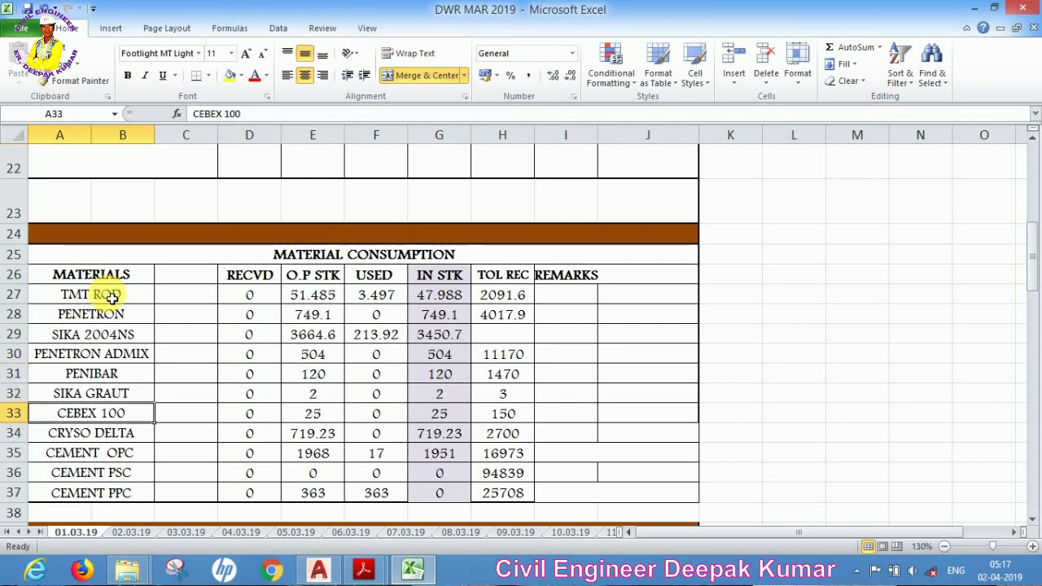
key("Down")
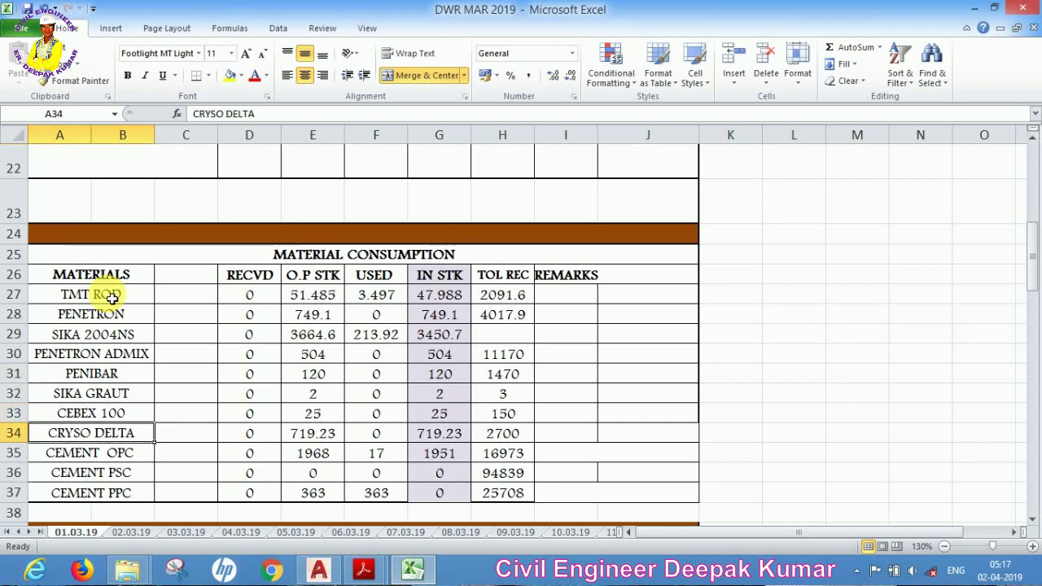
Review the three cement types, OPC, PSC and PPC, that close the Material Consumption list.
key("Down")
key("Down")
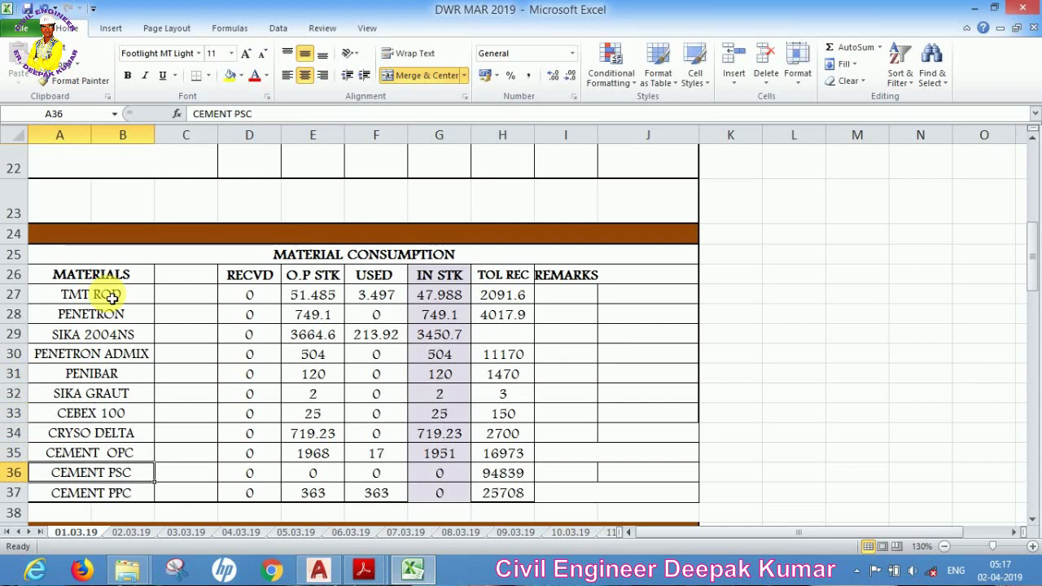
key("Down")
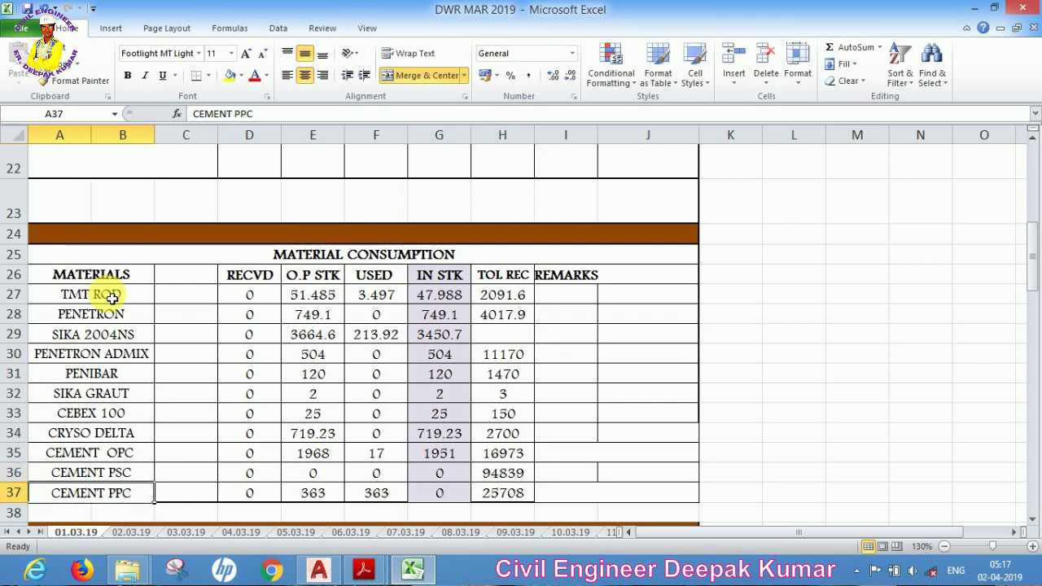
key("Up")
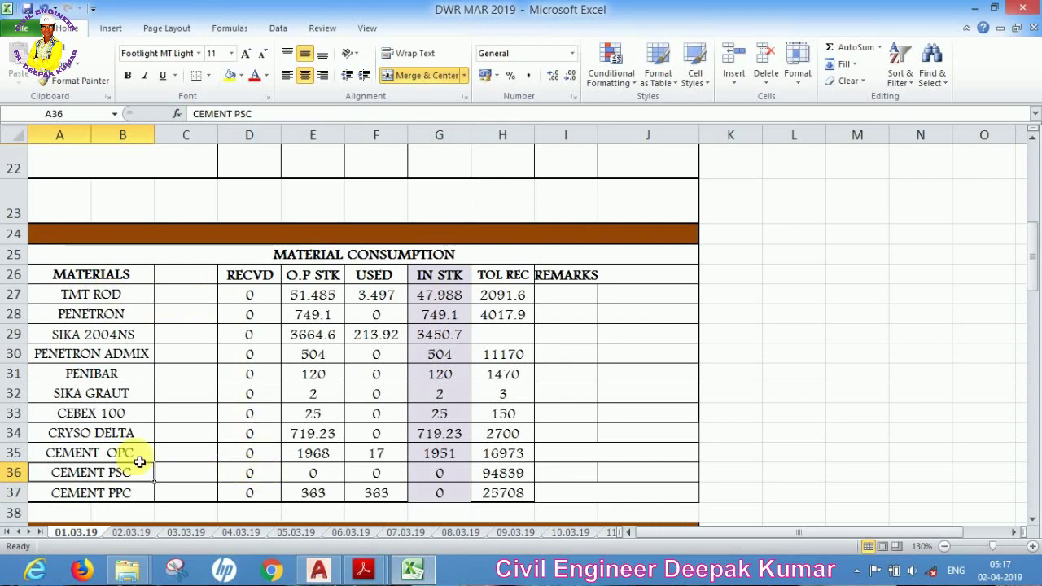
Examine the Cement PPC row across its opening stock, used, in-stock and total received quantities, including the in-stock formula.
left_click(296, 496)
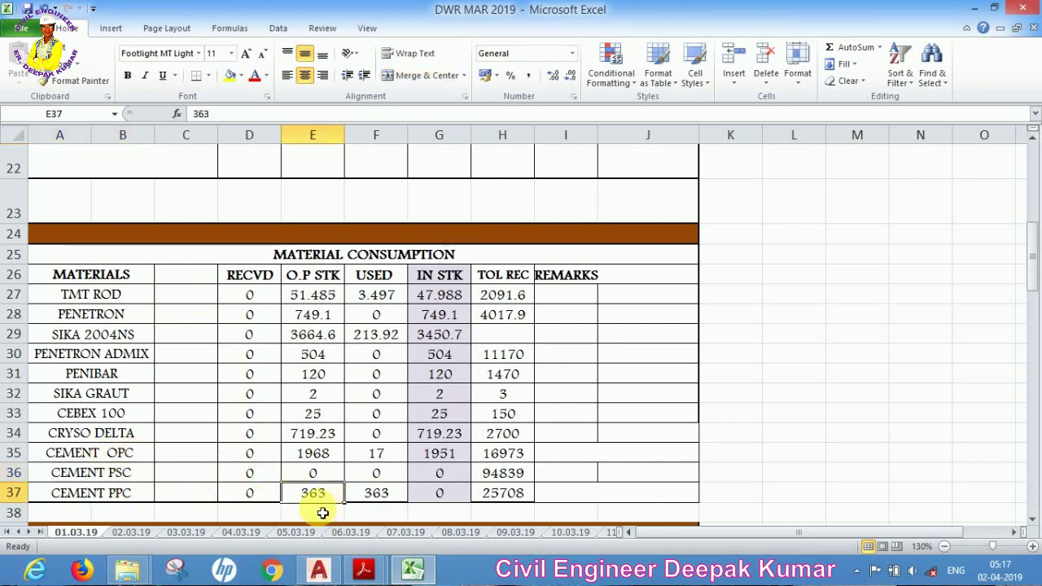
left_click(134, 501)
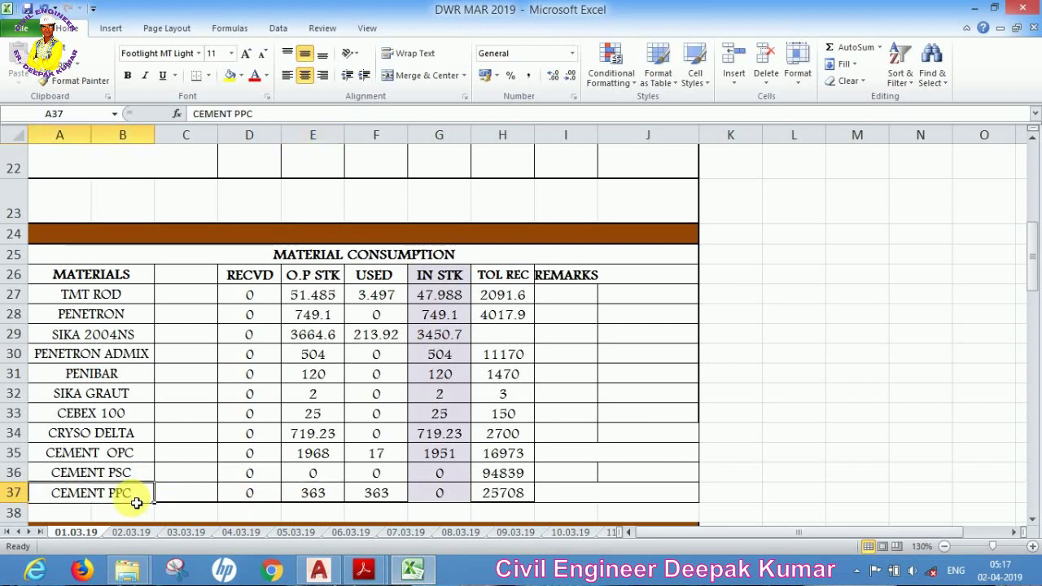
left_click(313, 498)
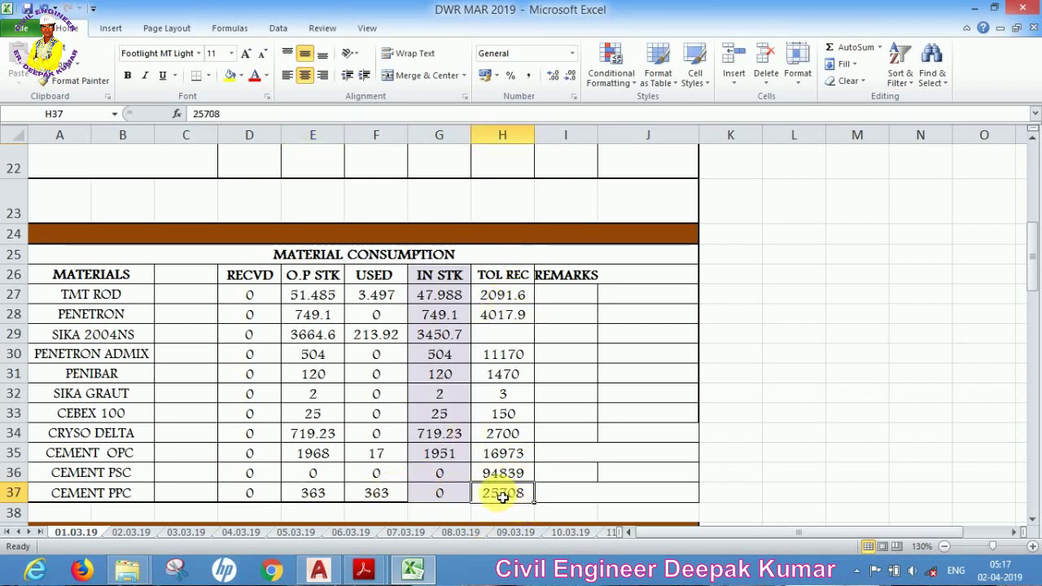
left_click(440, 499)
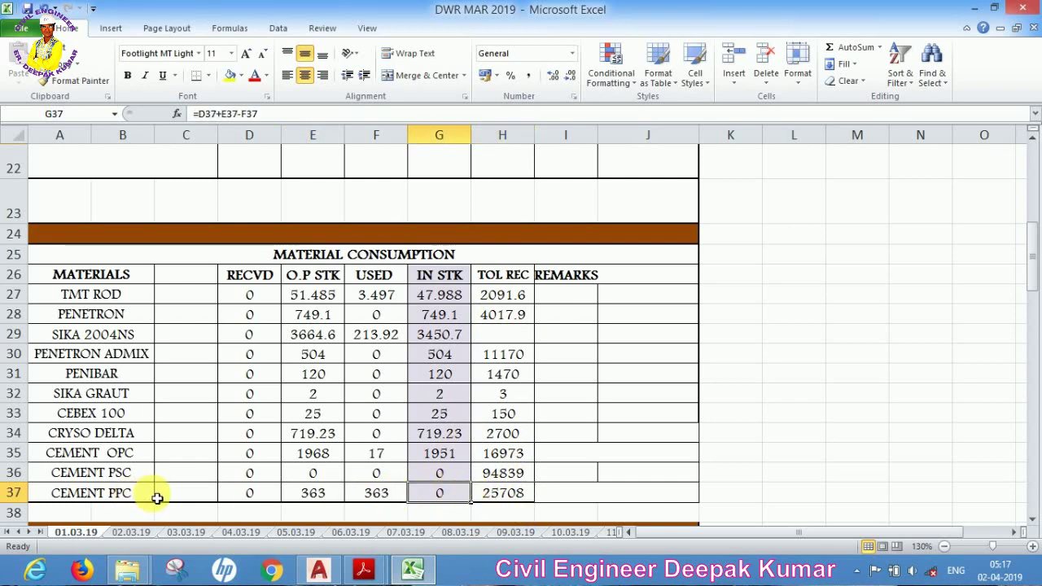
left_click(317, 499)
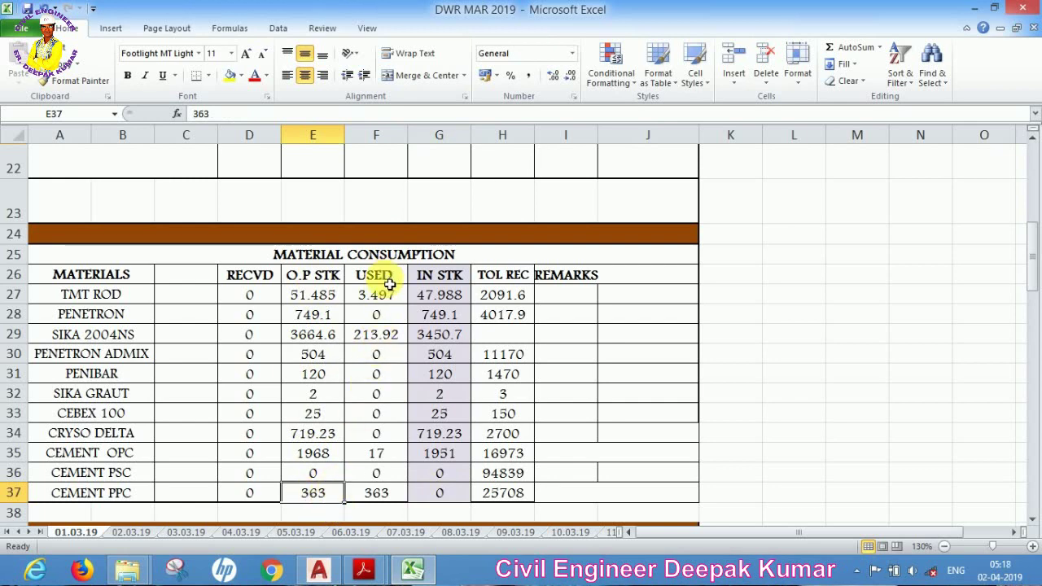
left_click(394, 503)
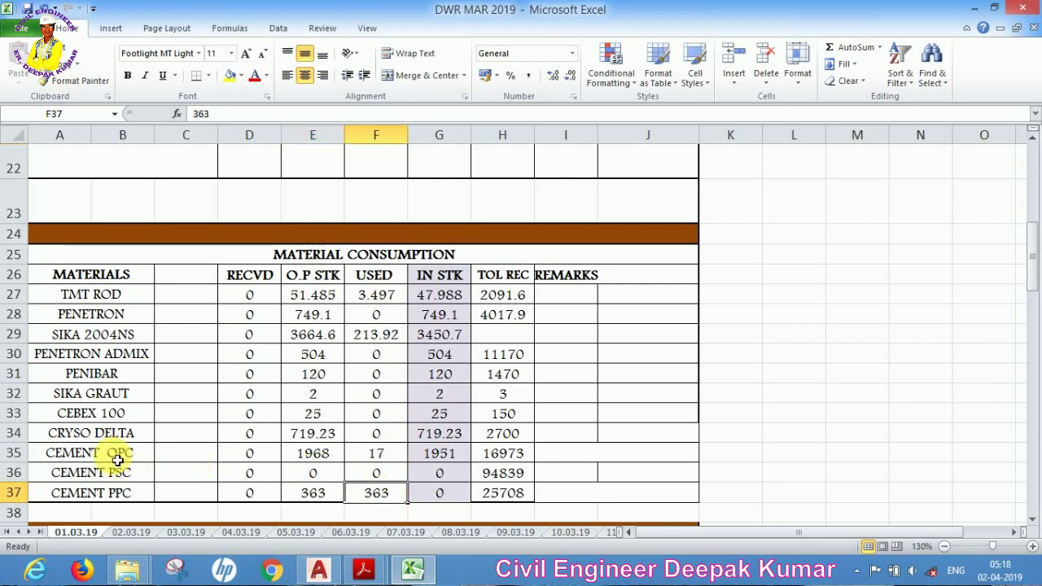
Examine the total received, in-stock and opening stock columns of the Material Consumption table.
scroll(283, 433, "up", 3)
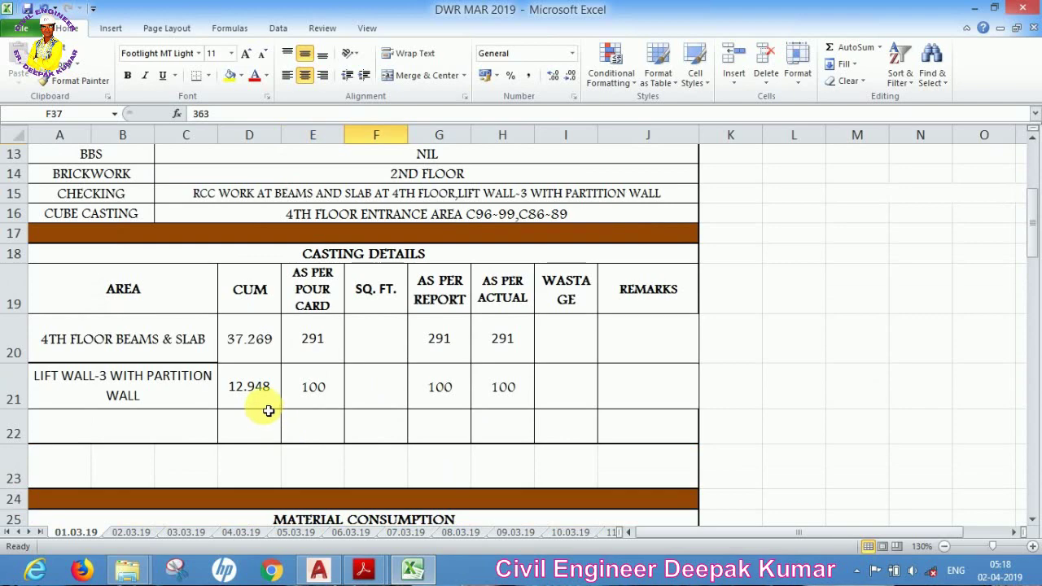
scroll(268, 411, "down", 7)
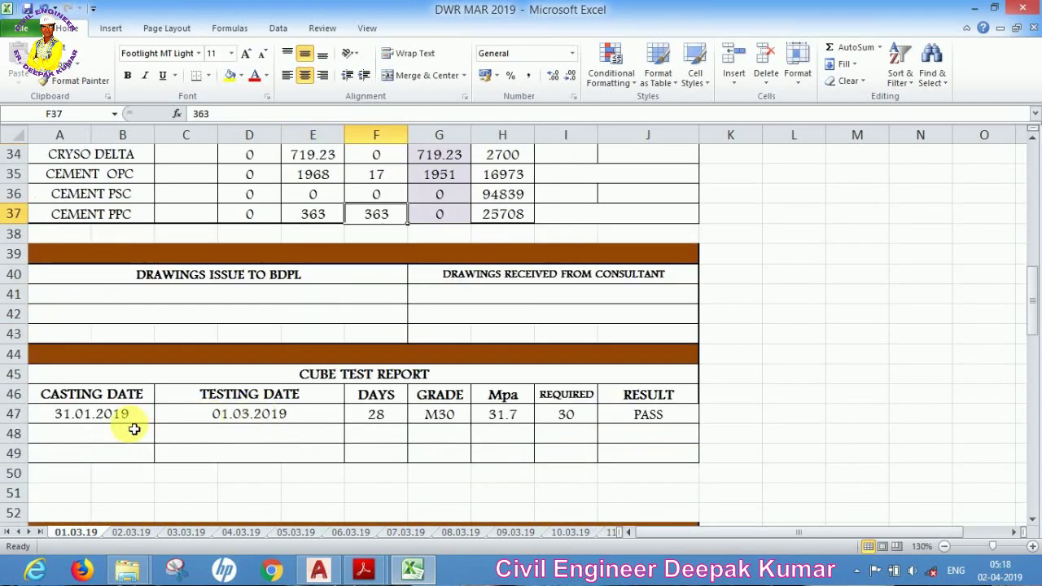
scroll(140, 429, "up", 3)
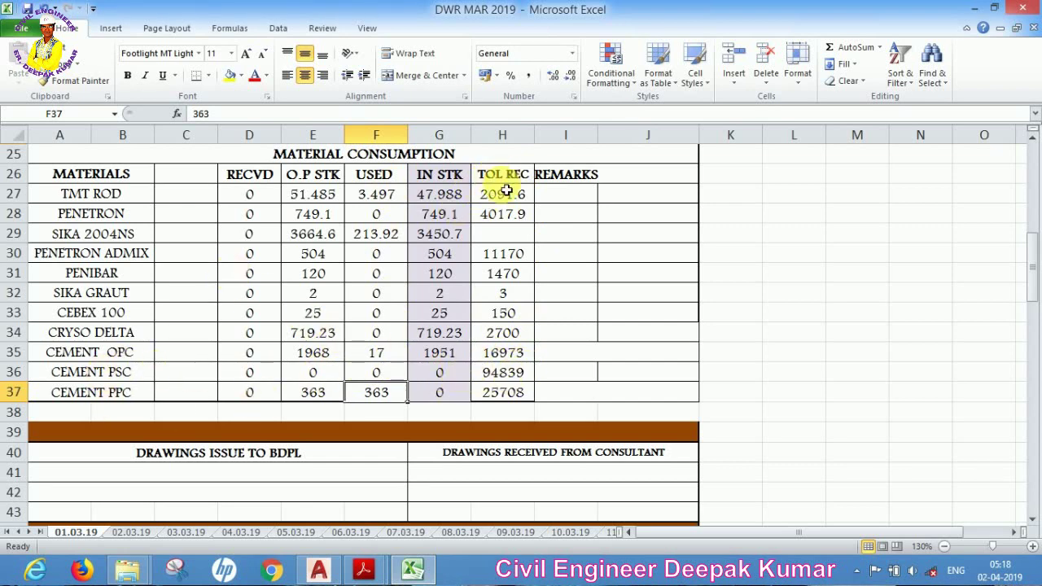
left_click(505, 136)
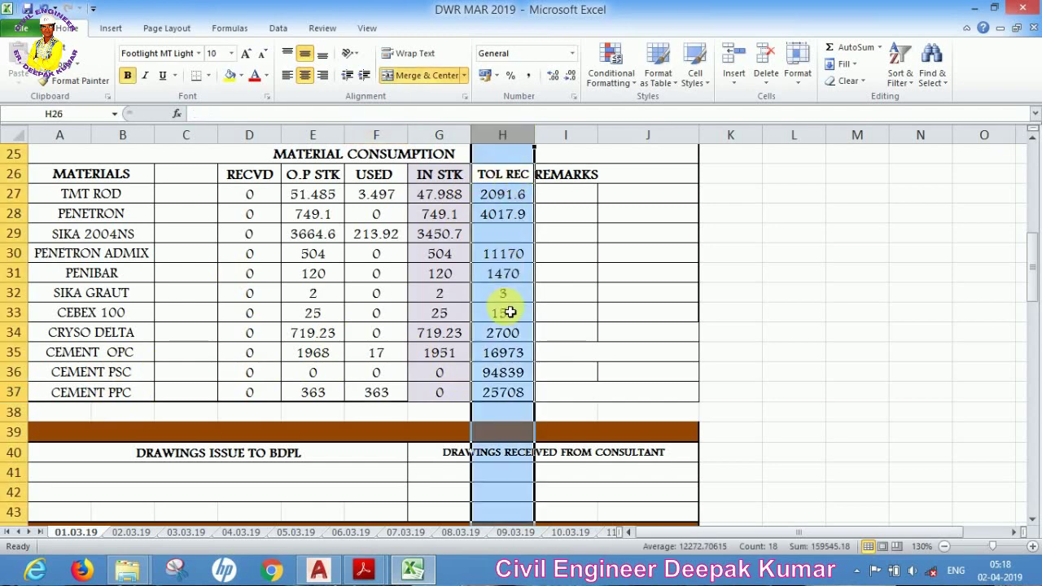
left_click(521, 225)
left_click(459, 138)
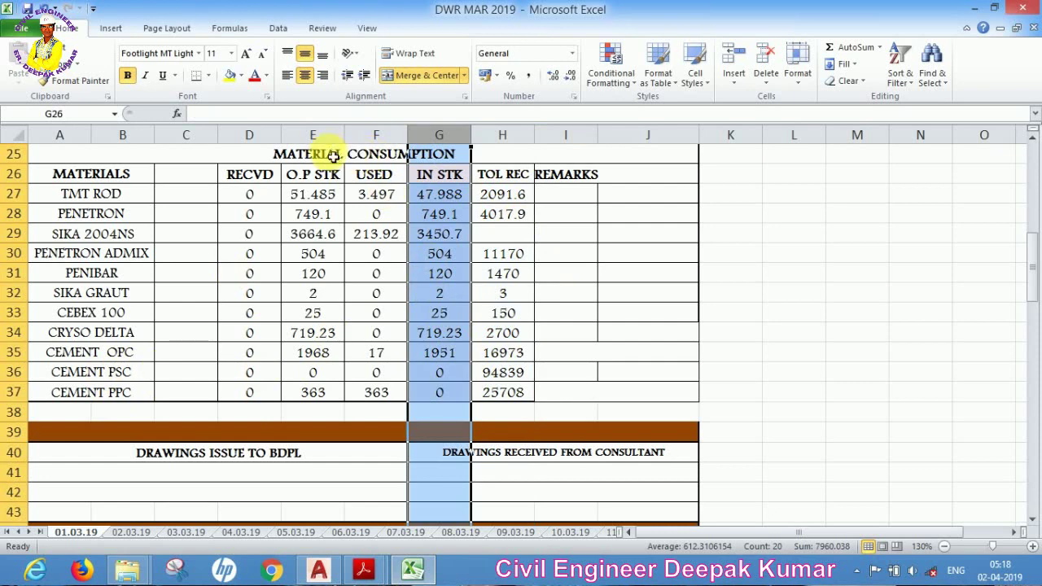
left_click(309, 135)
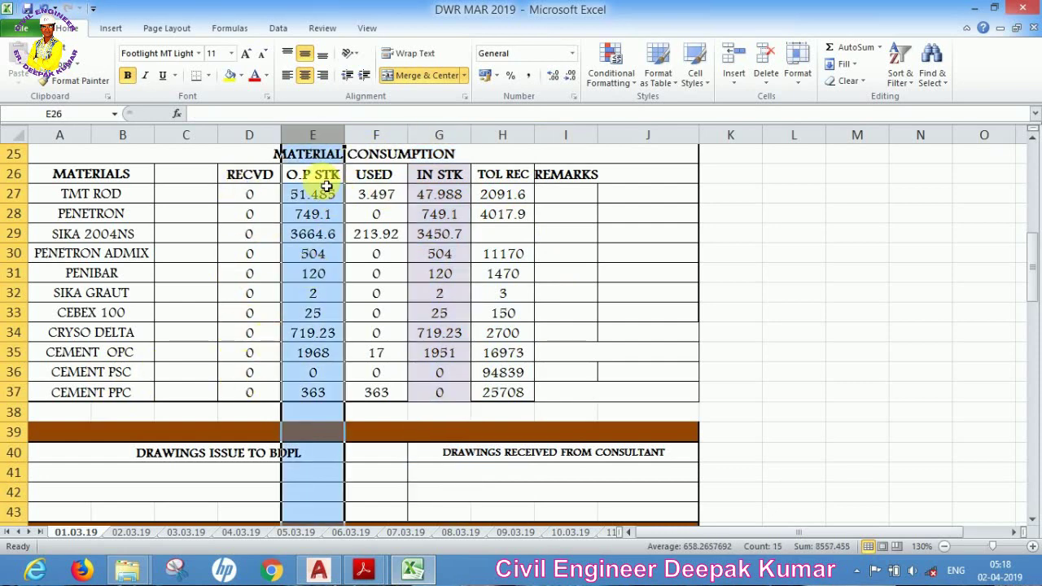
left_click(330, 298)
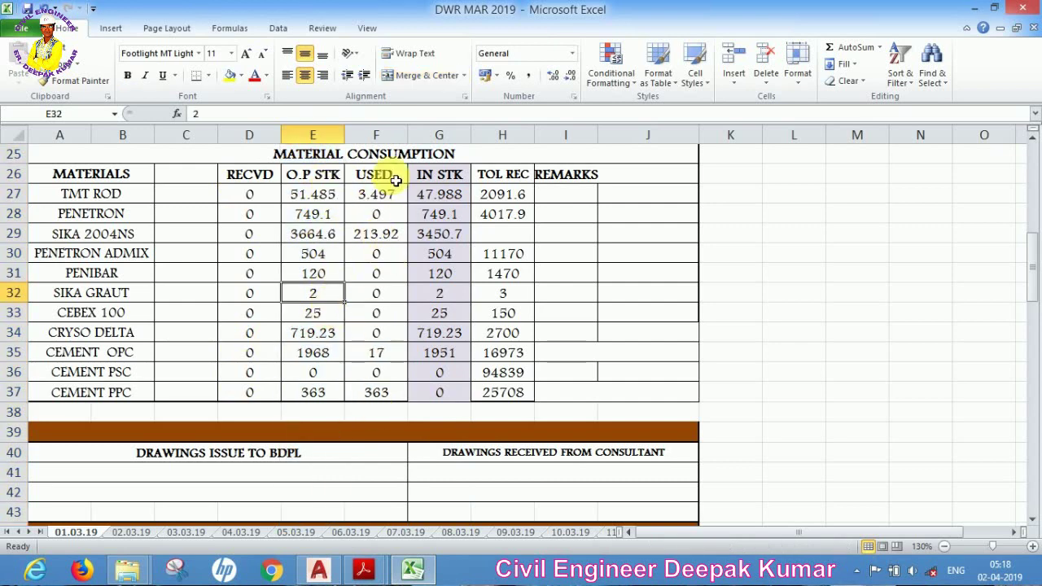
Examine the Used column of the Material Consumption table, checking the Cement PPC and Cement OPC quantities.
left_click(377, 135)
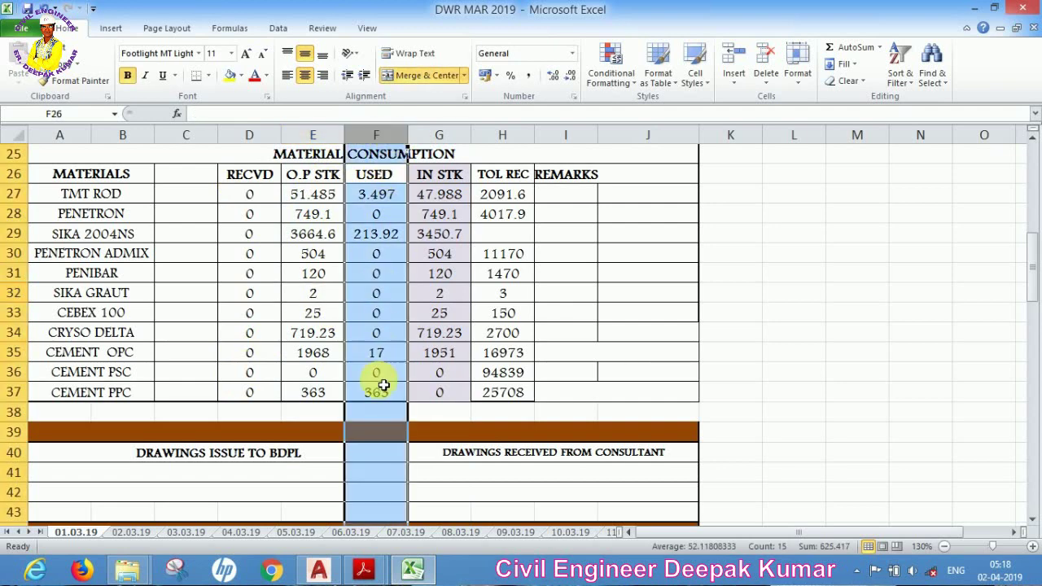
left_click(373, 352)
left_click(385, 395)
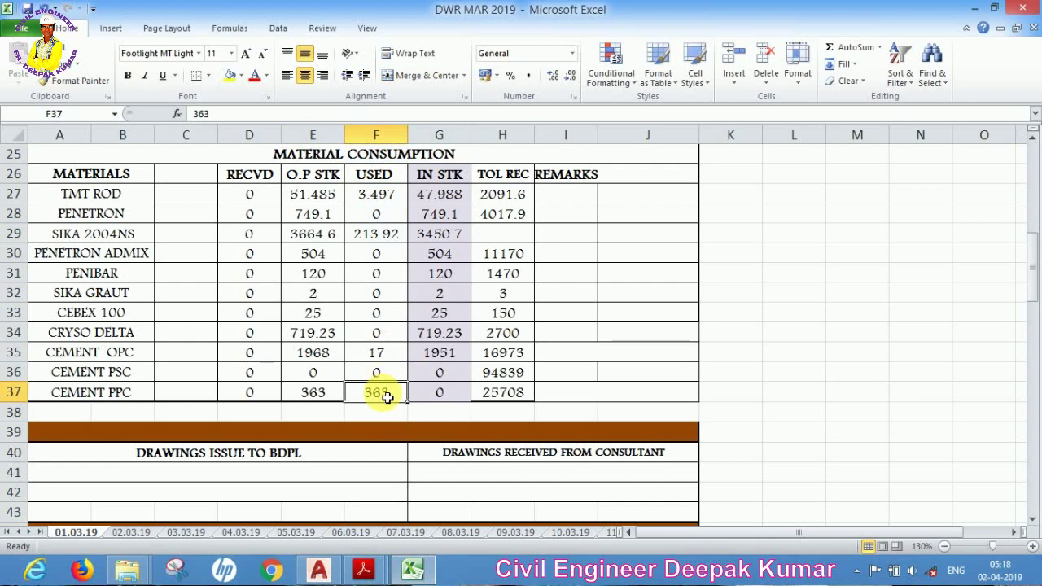
left_click(359, 357)
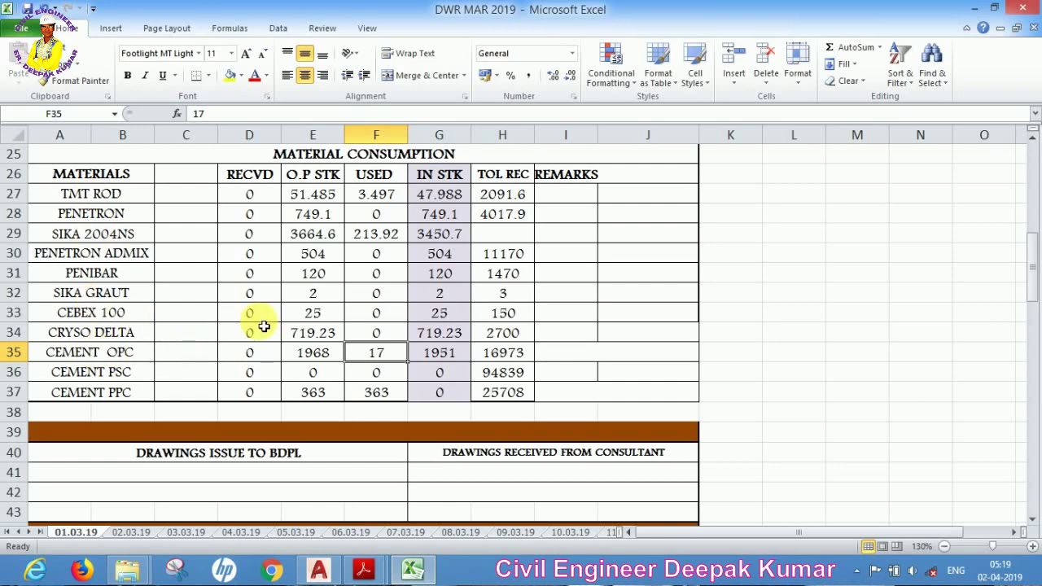
Look over the entry rows for drawings issued to BDPL and drawings received from the consultant.
scroll(376, 328, "down", 2)
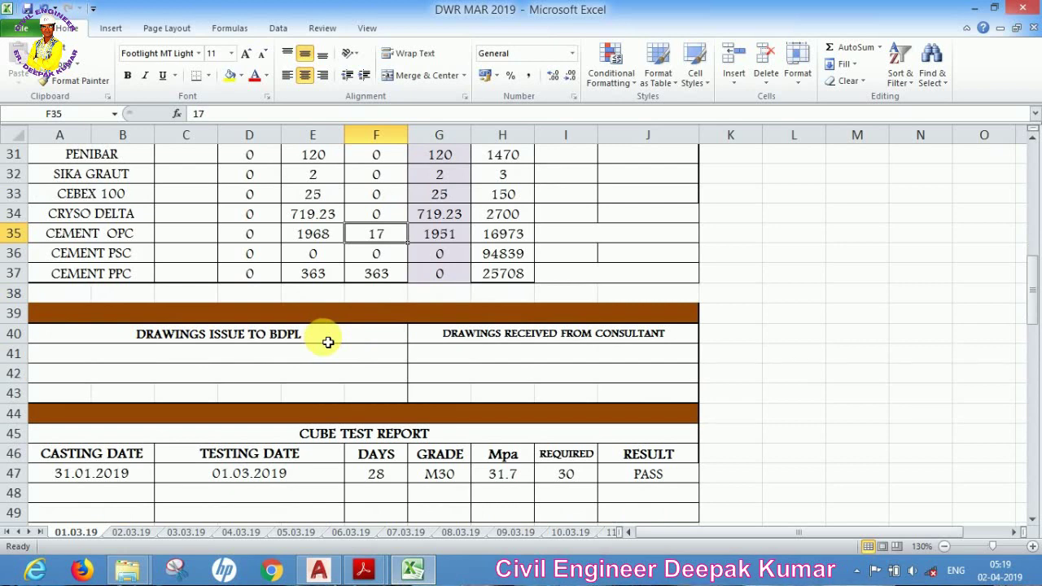
left_click(83, 357)
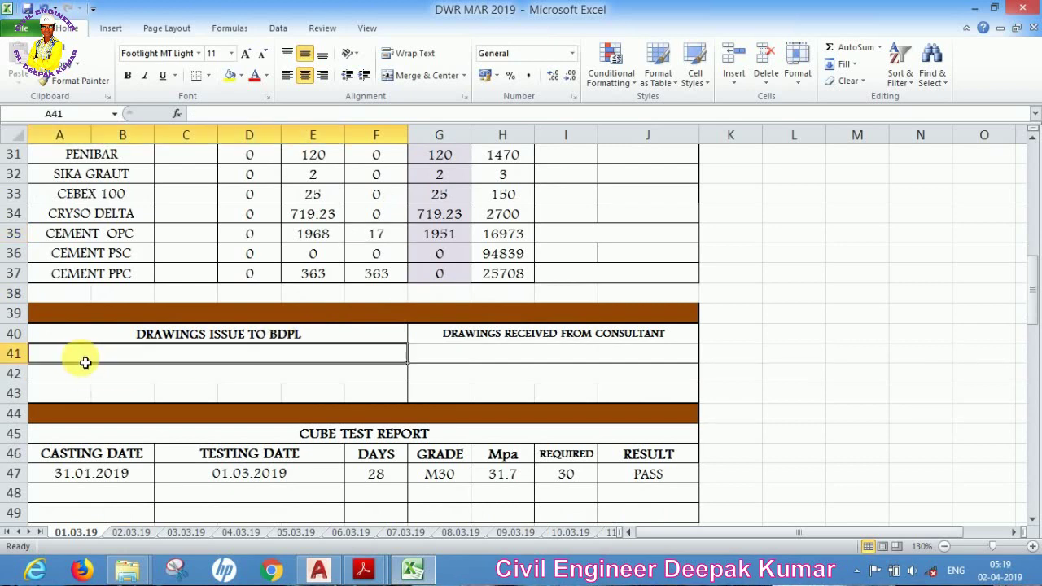
left_click(517, 360)
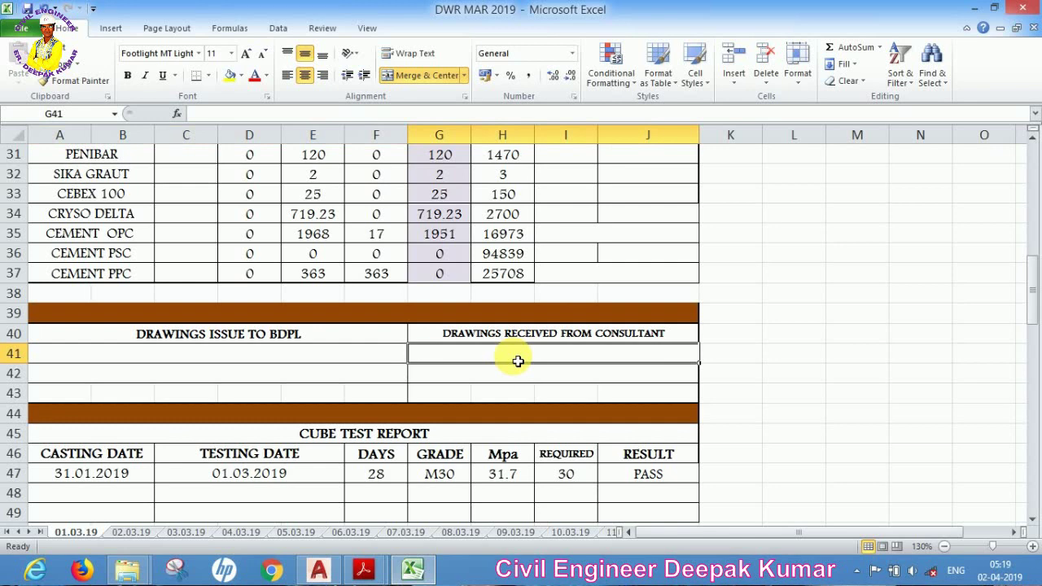
Examine the casting date and testing date of the first entry in the Cube Test Report section.
scroll(480, 382, "down", 1)
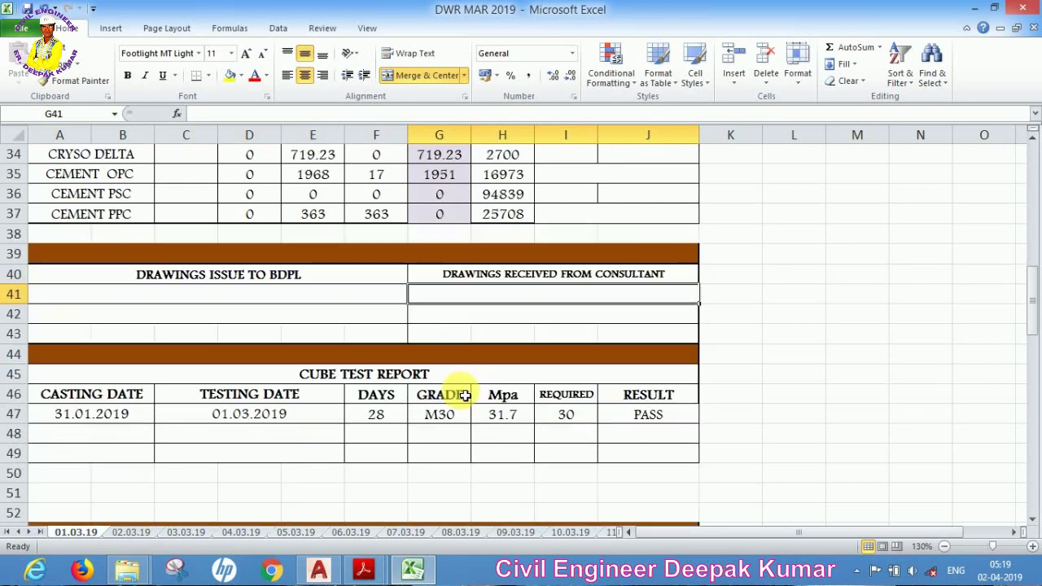
left_click(313, 376)
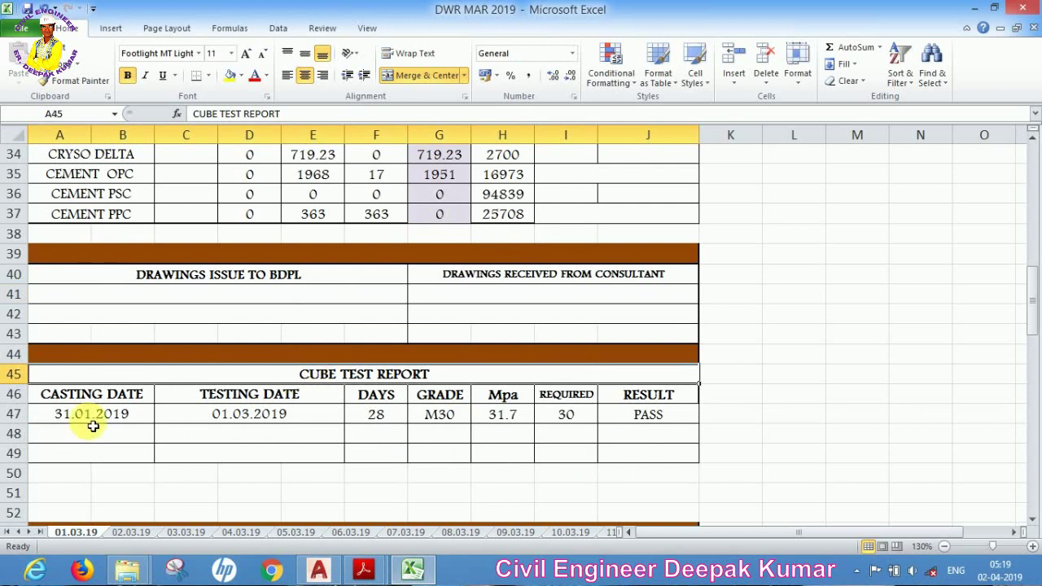
left_click(58, 413)
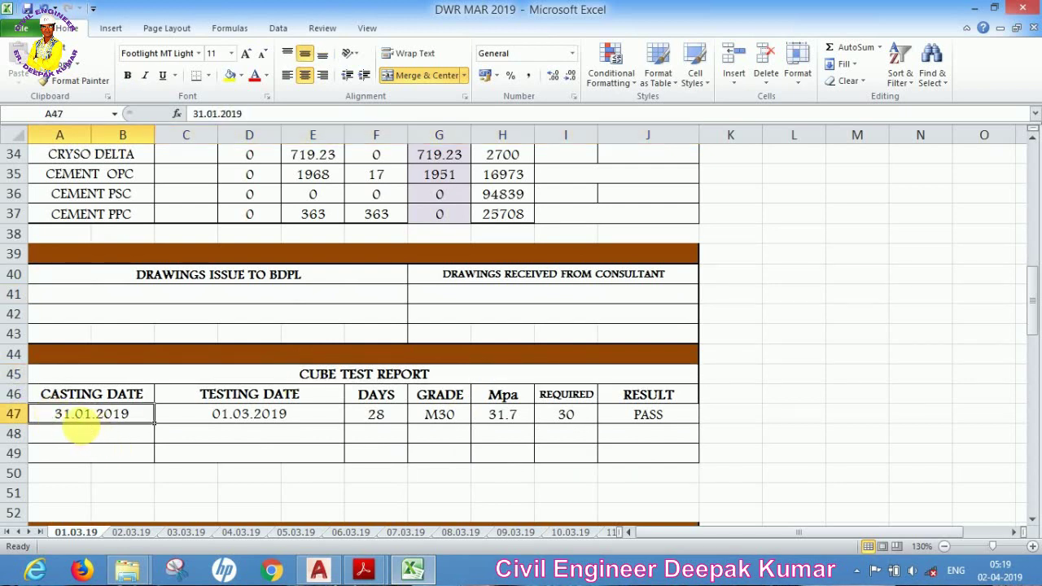
left_click(245, 398)
left_click(262, 418)
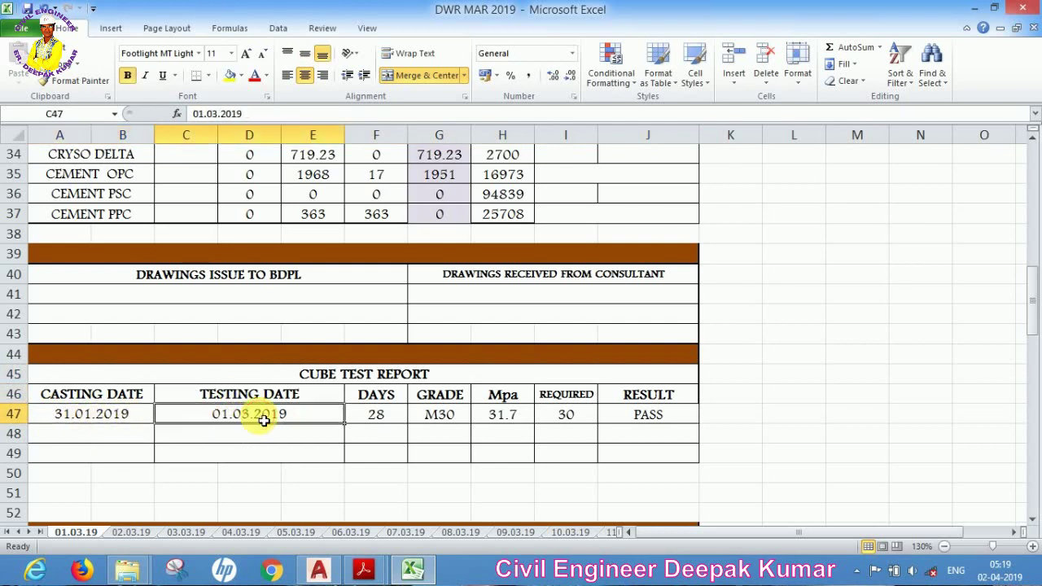
Examine the days, grade, Mpa and result values of the first entry in the Cube Test Report.
left_click(391, 420)
left_click(453, 421)
left_click(525, 395)
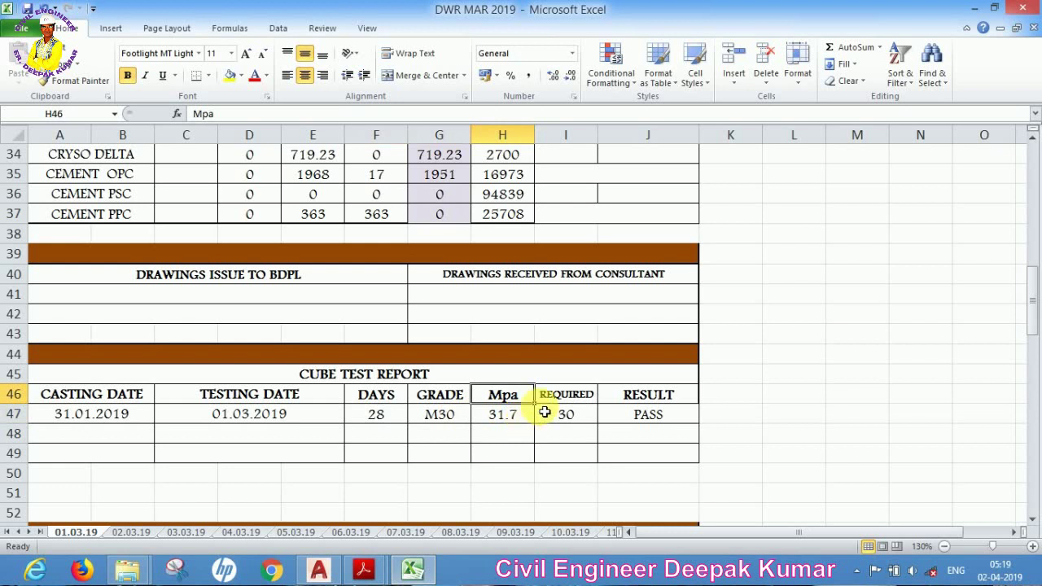
left_click(623, 397)
left_click(621, 419)
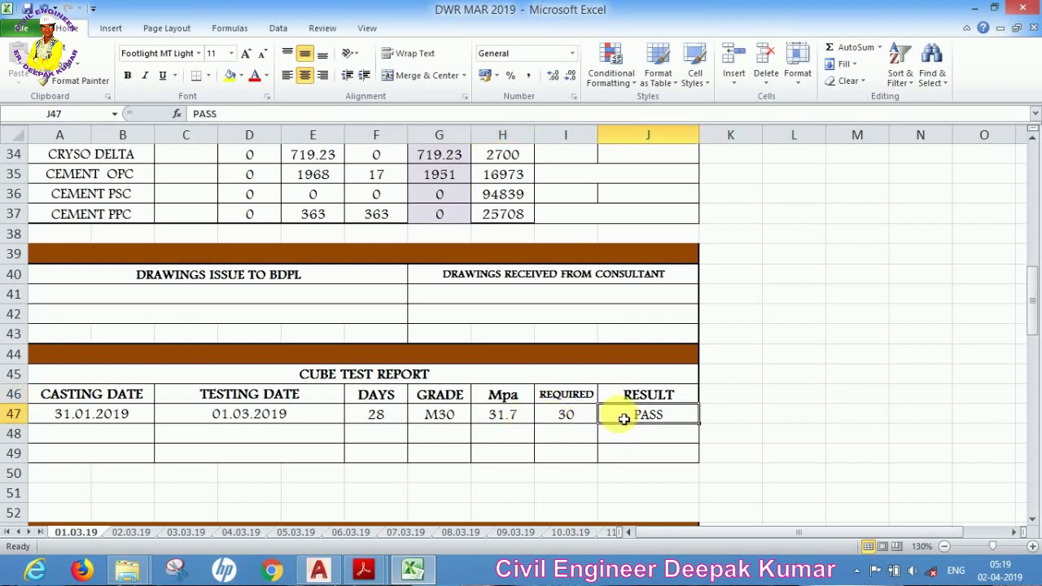
Examine the two entries recorded in the Issue at Site section below the cube test table.
scroll(465, 399, "down", 3)
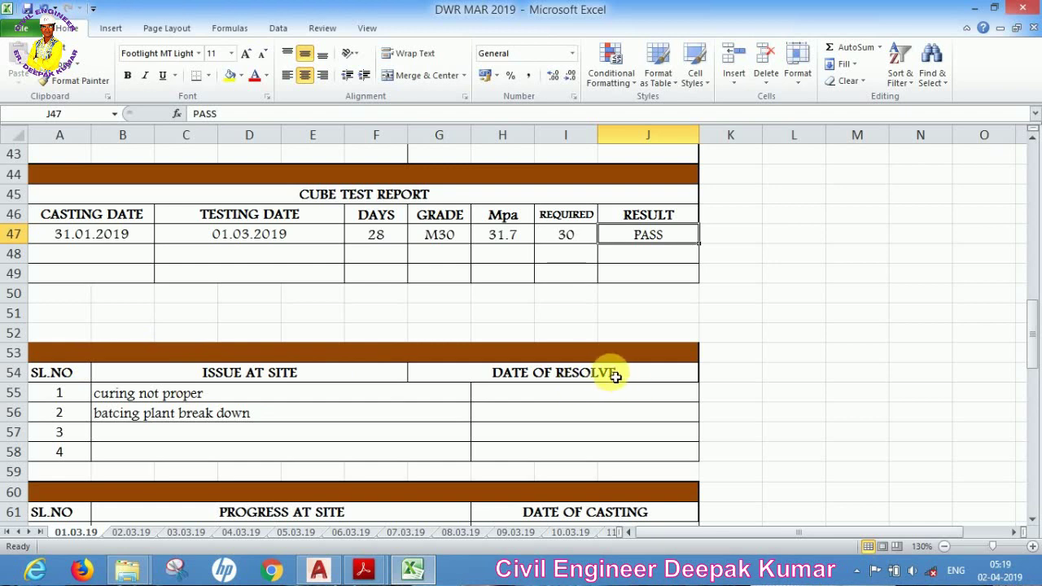
left_click(139, 402)
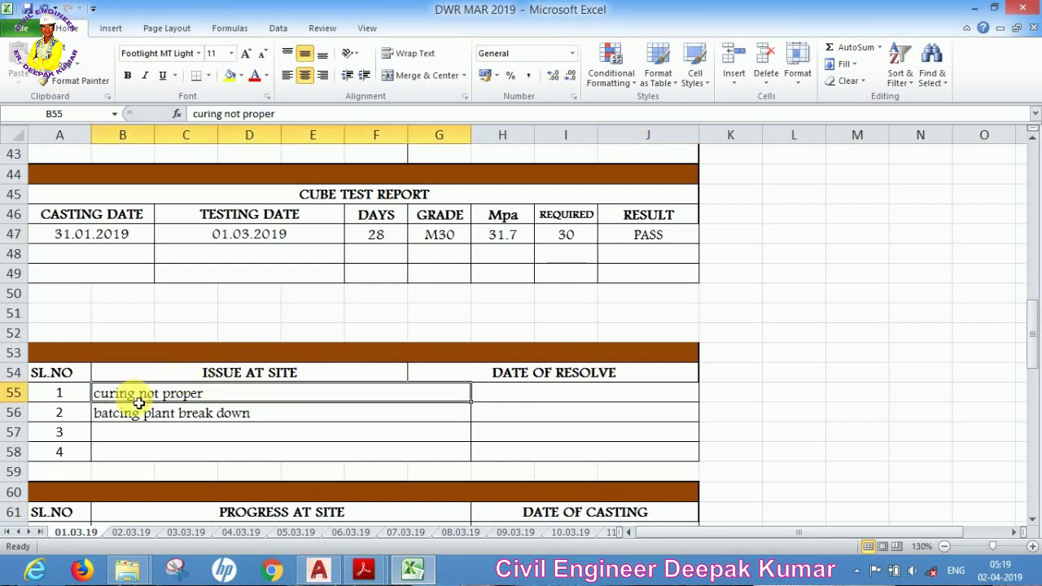
left_click(211, 423)
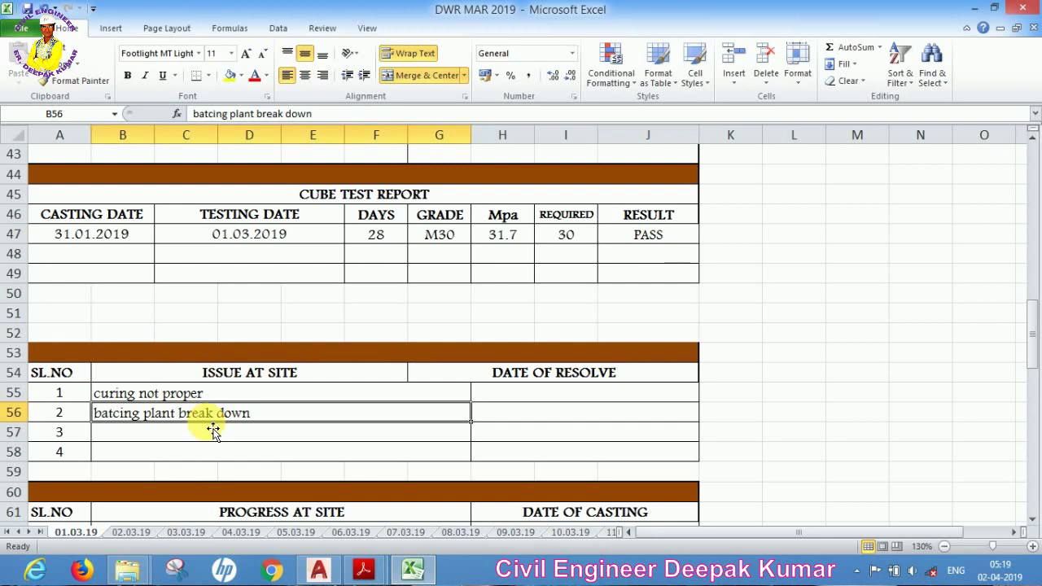
Look over the first entry row of the Progress at Site section and its Date of Casting field.
scroll(298, 421, "down", 3)
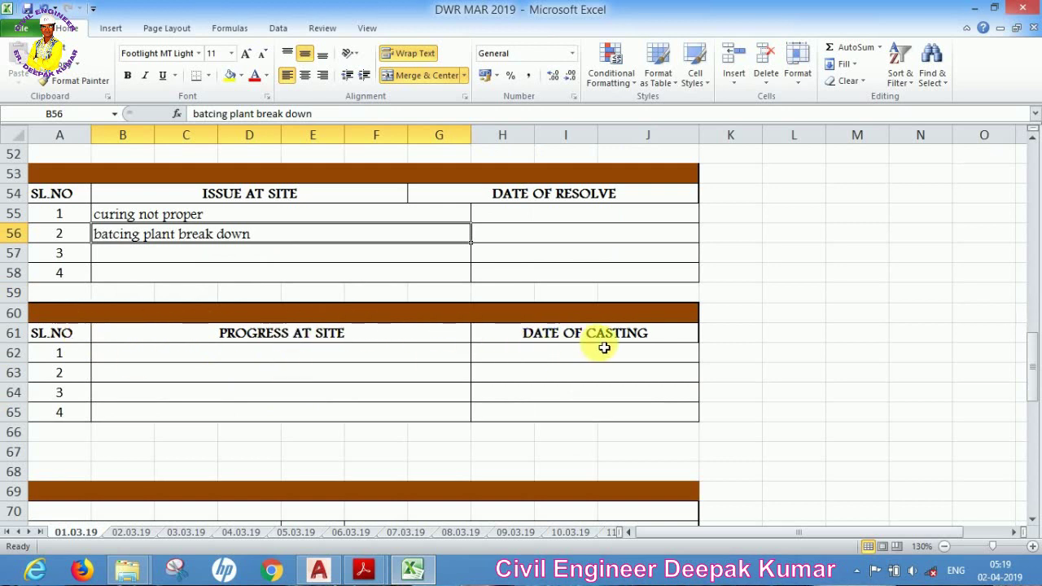
left_click(265, 356)
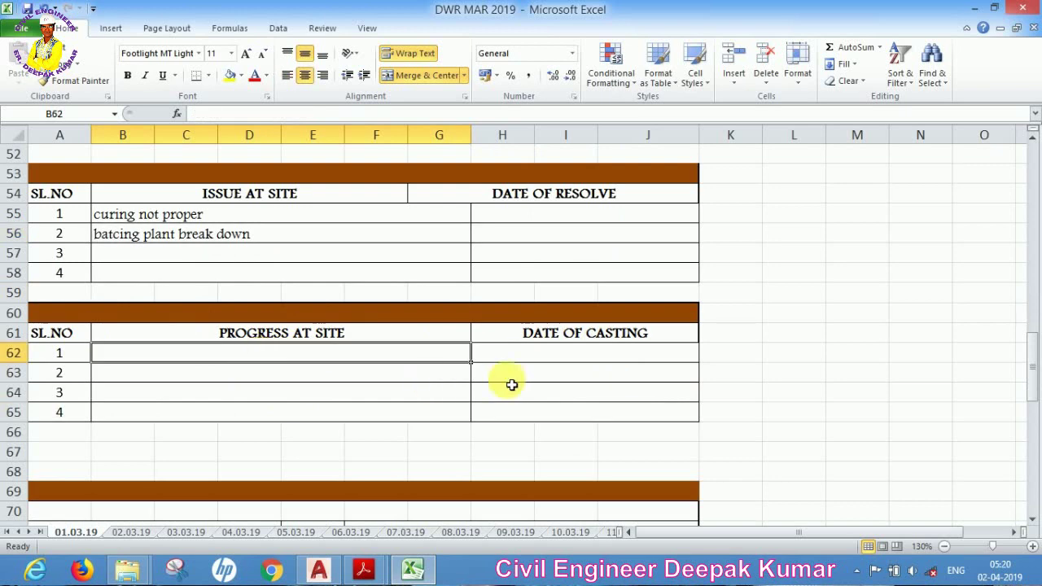
left_click(557, 357)
Look over the blank sections below the site progress table, reducing the sheet zoom to 30% for an overview of the report.
scroll(557, 356, "down", 7)
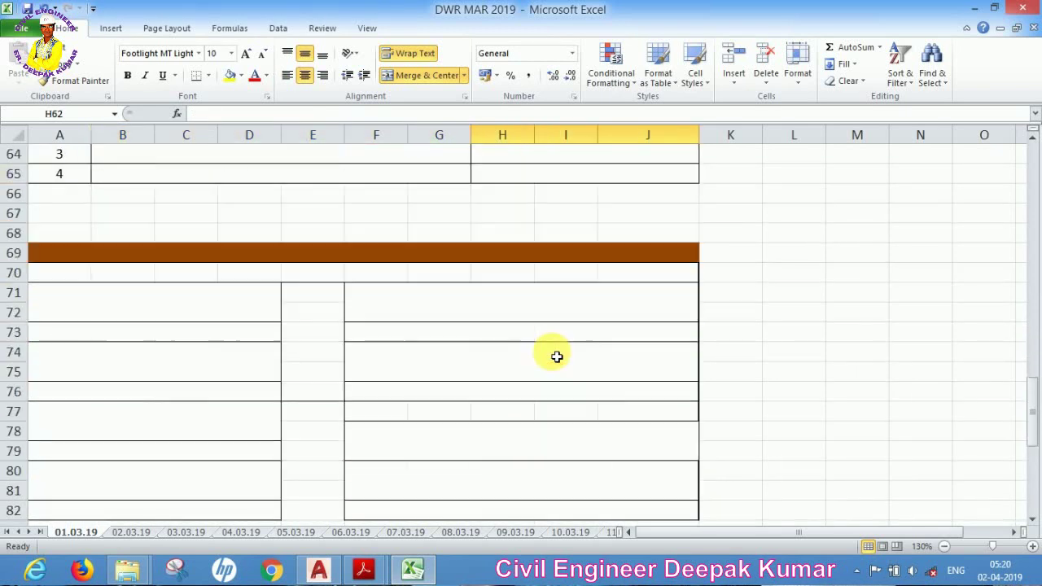
scroll(429, 366, "up", 3)
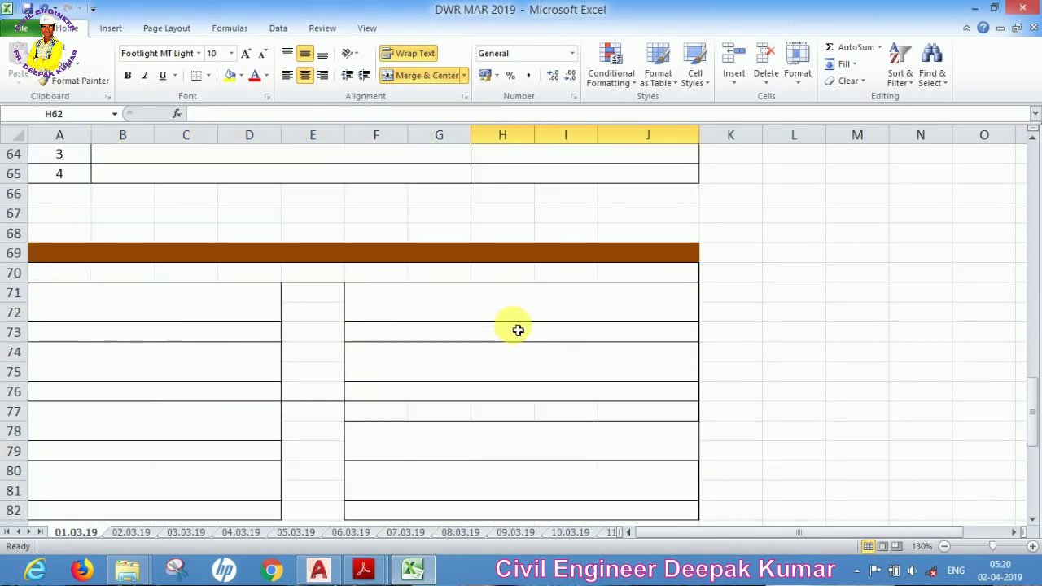
left_click(943, 546)
left_click(943, 546)
left_click(943, 546)
left_click(943, 546)
left_click(943, 546)
left_click(943, 546)
left_click(943, 546)
left_click(944, 546)
left_click(943, 546)
left_click(943, 546)
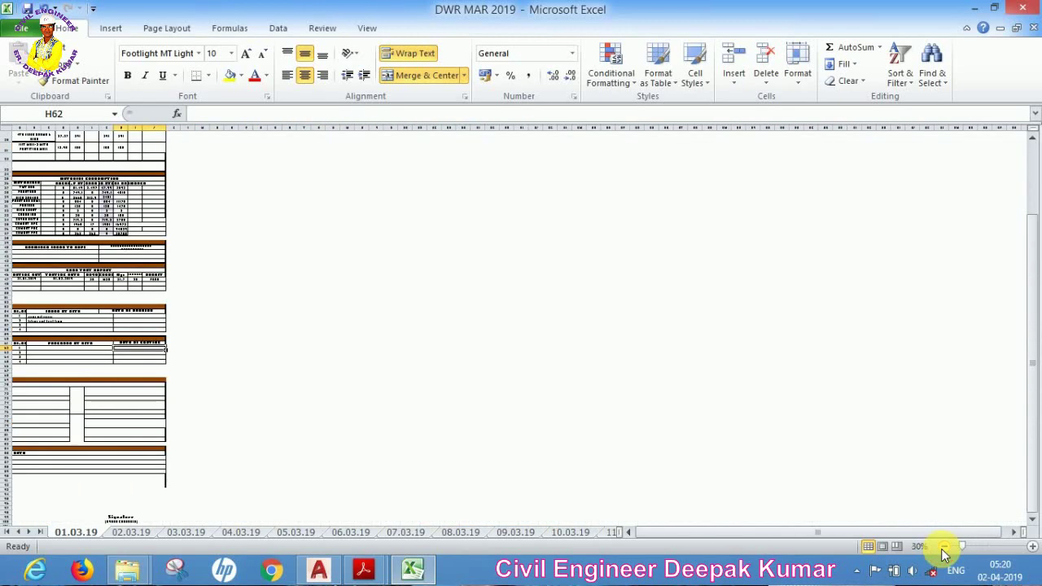
Set the sheet zoom to 110% and return to the heading of the Daily Work/Progress Report.
left_click(1032, 546)
left_click(1031, 546)
left_click(1032, 546)
left_click(1032, 546)
left_click(1032, 546)
left_click(1032, 546)
left_click(1032, 546)
left_click(1032, 546)
scroll(717, 399, "up", 12)
scroll(716, 399, "up", 4)
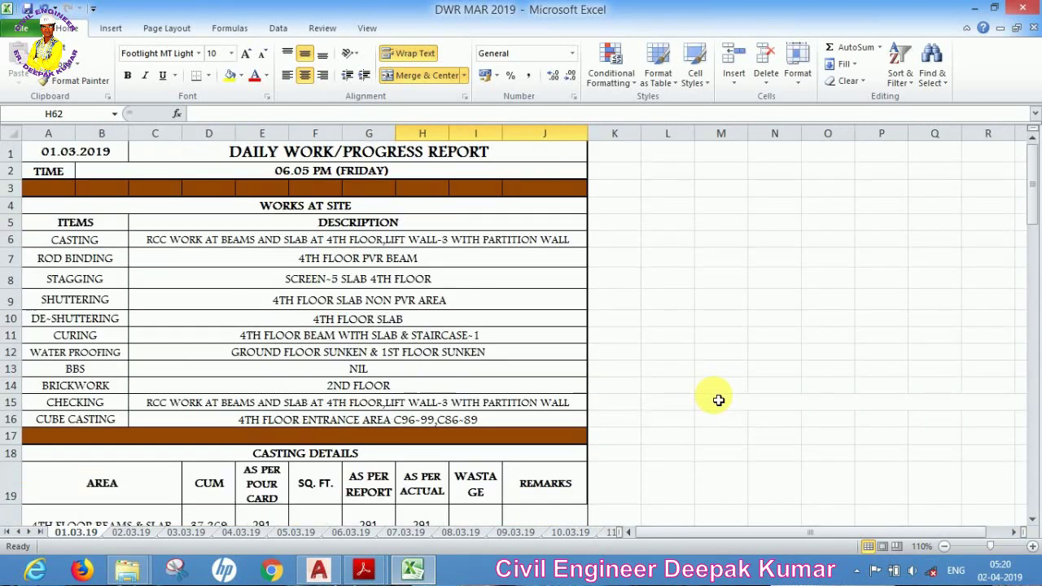
Review the Material Consumption table, highlighting the whole block from row 24 to row 38.
scroll(287, 315, "down", 5)
scroll(287, 315, "down", 4)
scroll(548, 242, "up", 2)
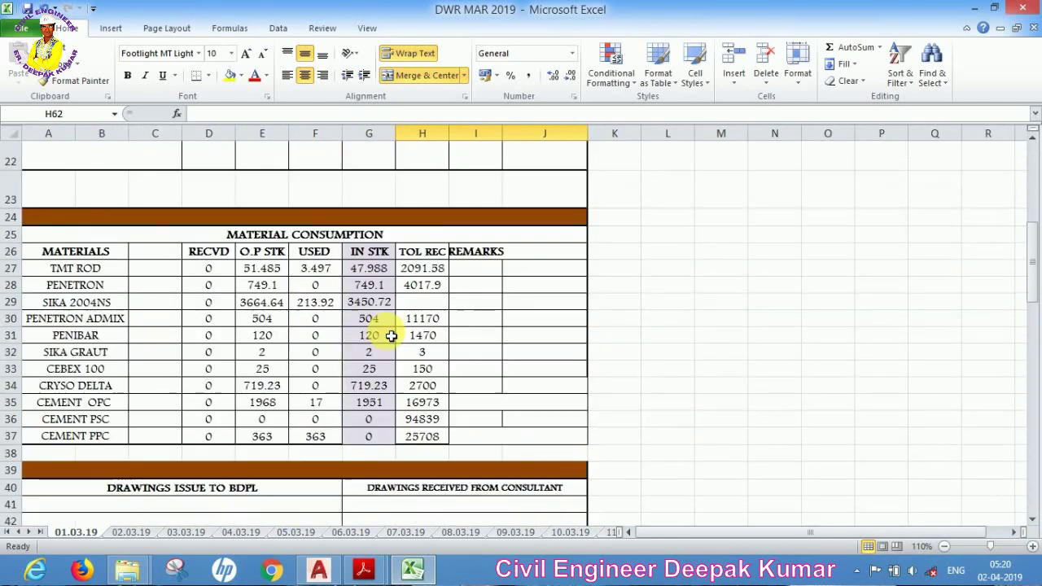
left_click_drag(586, 218, 28, 458)
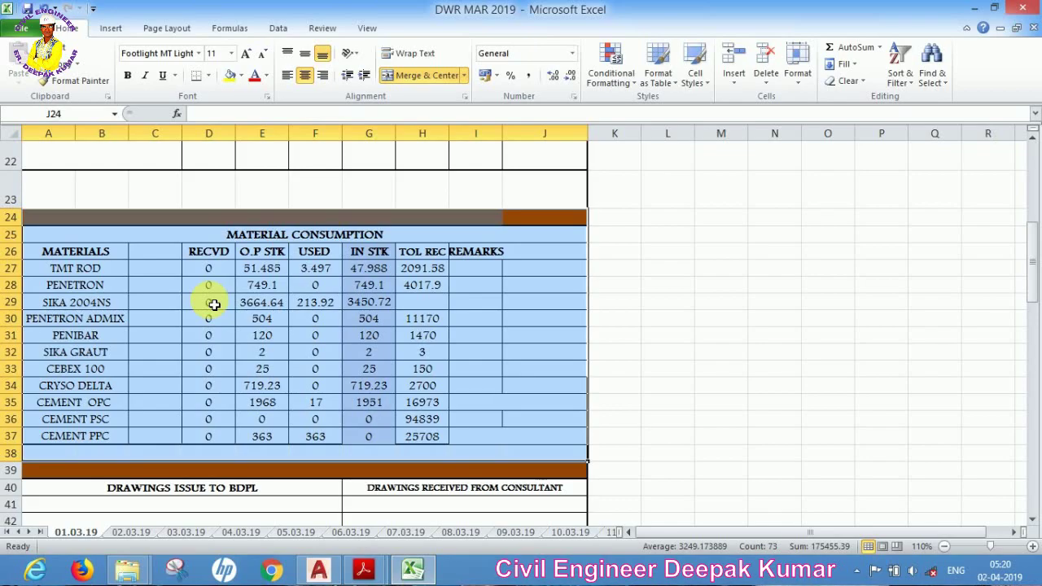
left_click(213, 304)
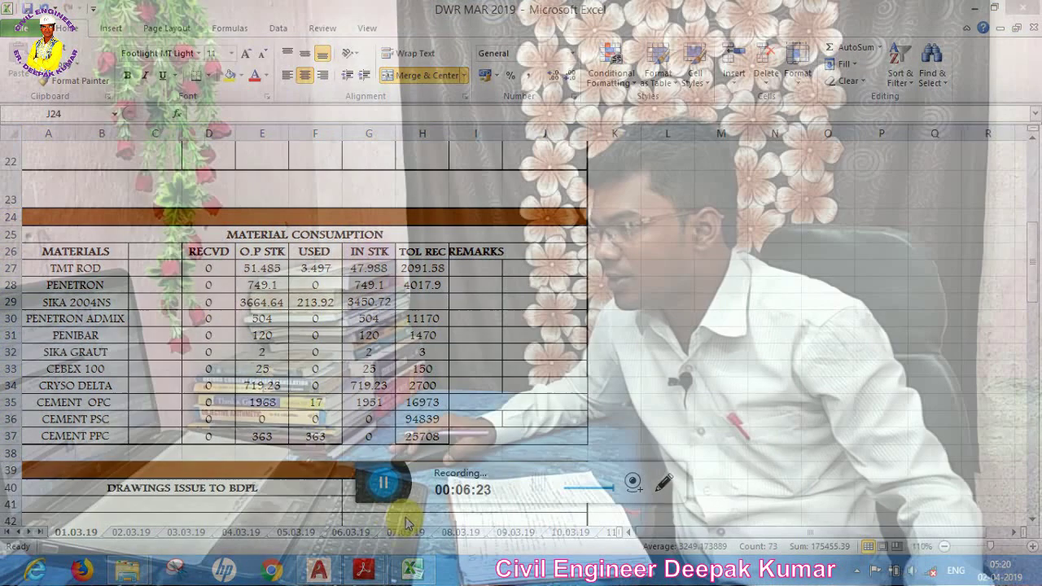